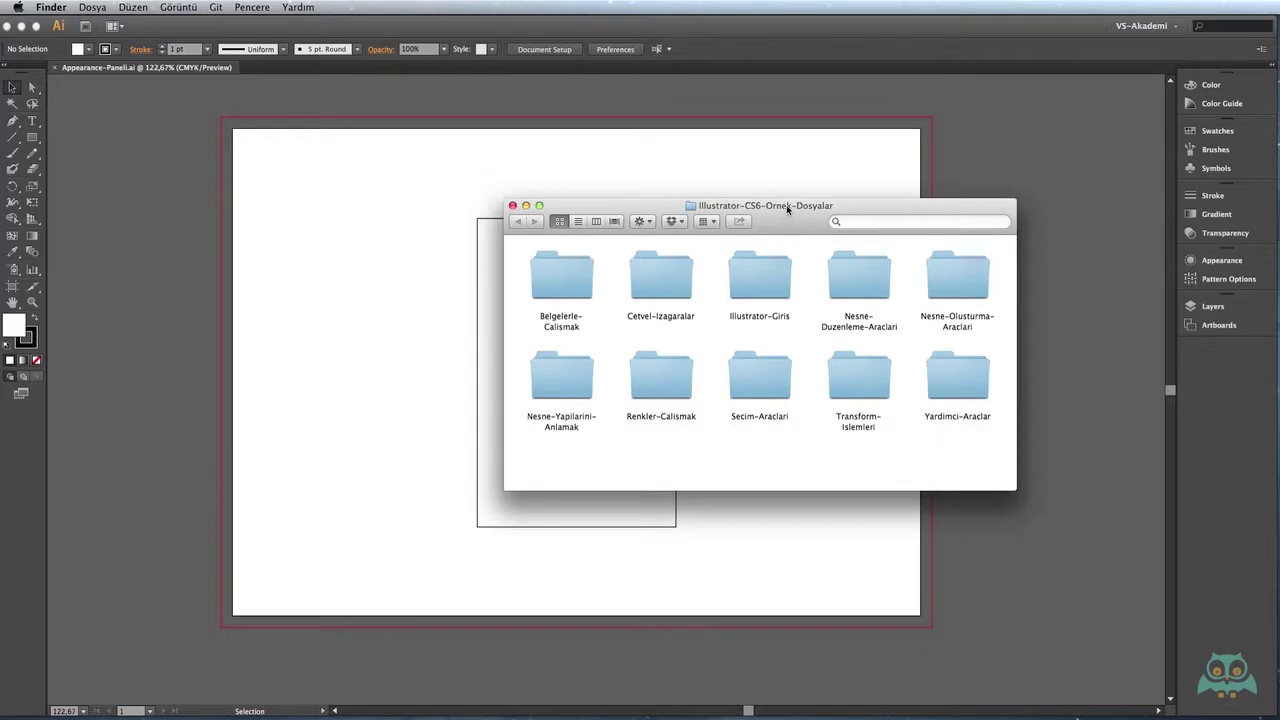
Step: Look into the Nesne-Yapilarini-Anlamak example folder, then close the file browser window
double_click(558, 390)
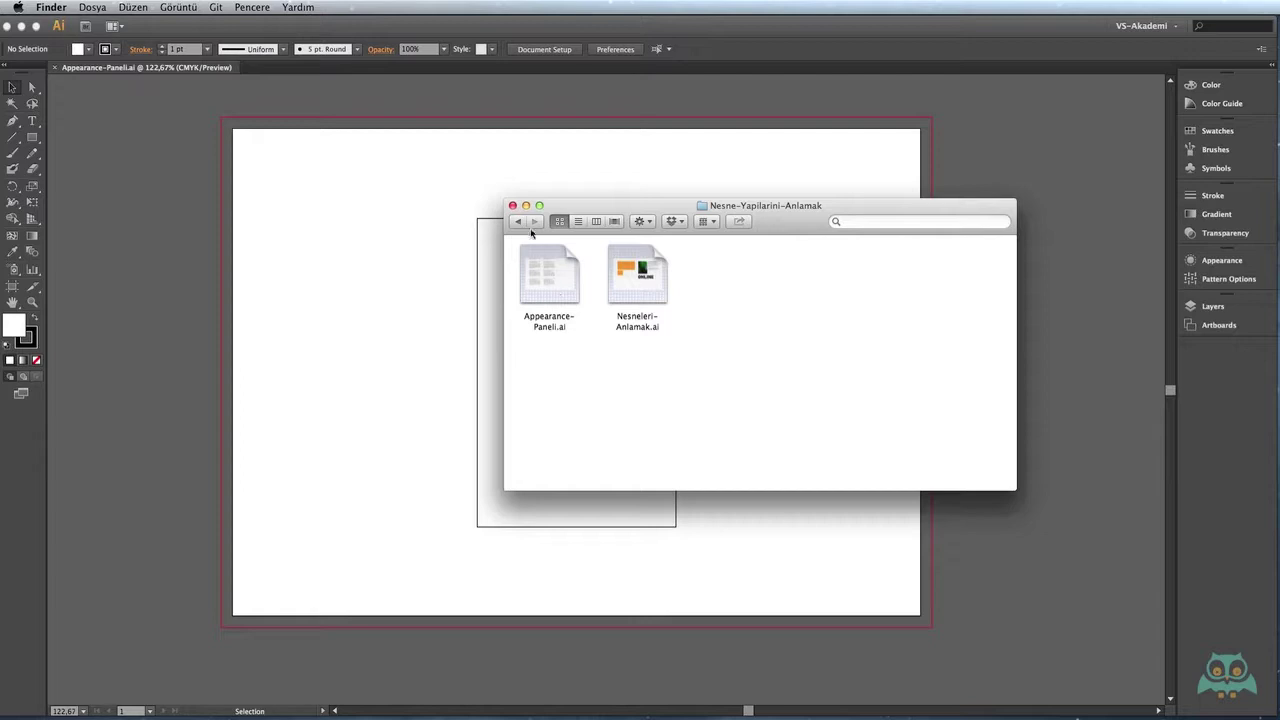
left_click(512, 206)
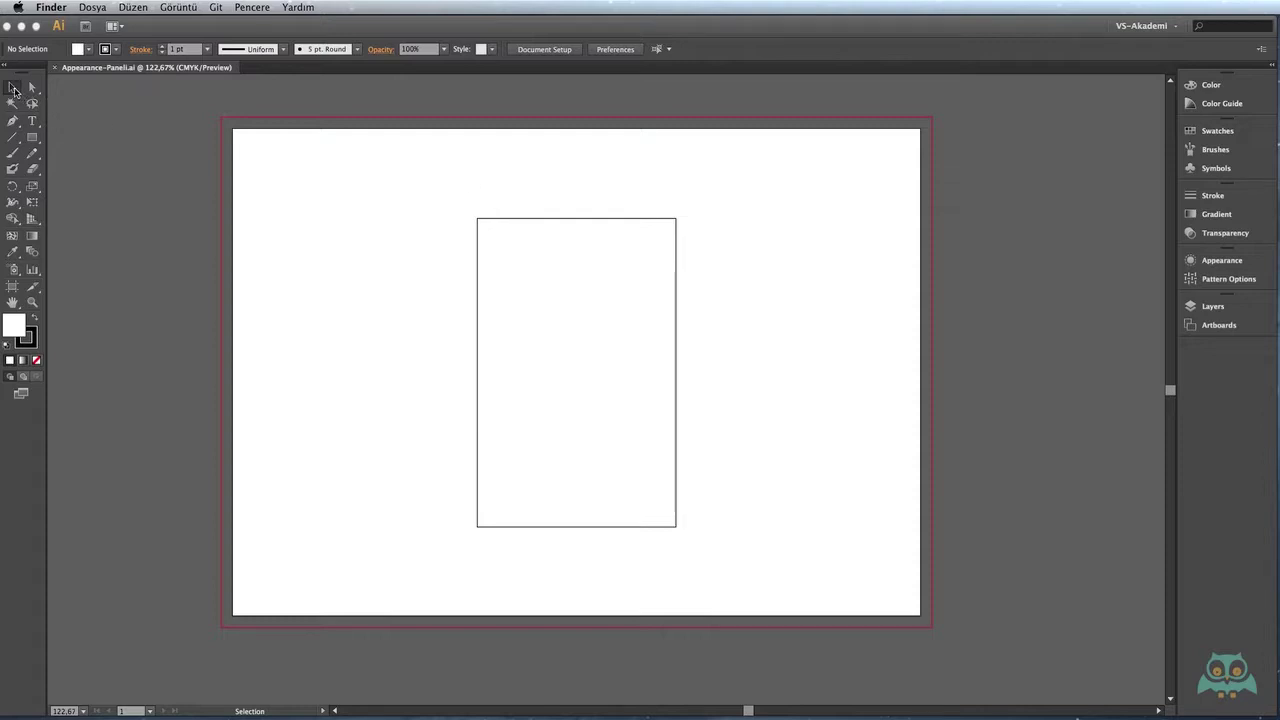
Step: Select the rectangle on the artboard and show its Appearance attributes
left_click(500, 232)
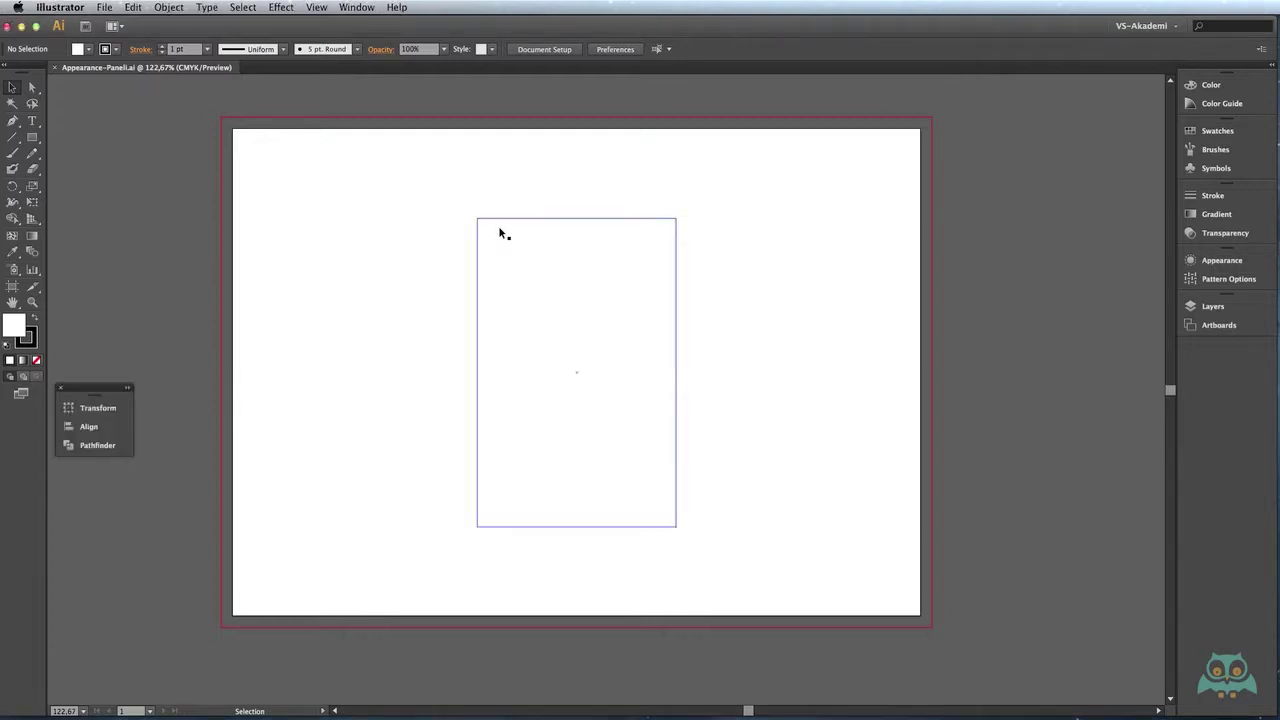
left_click(501, 233)
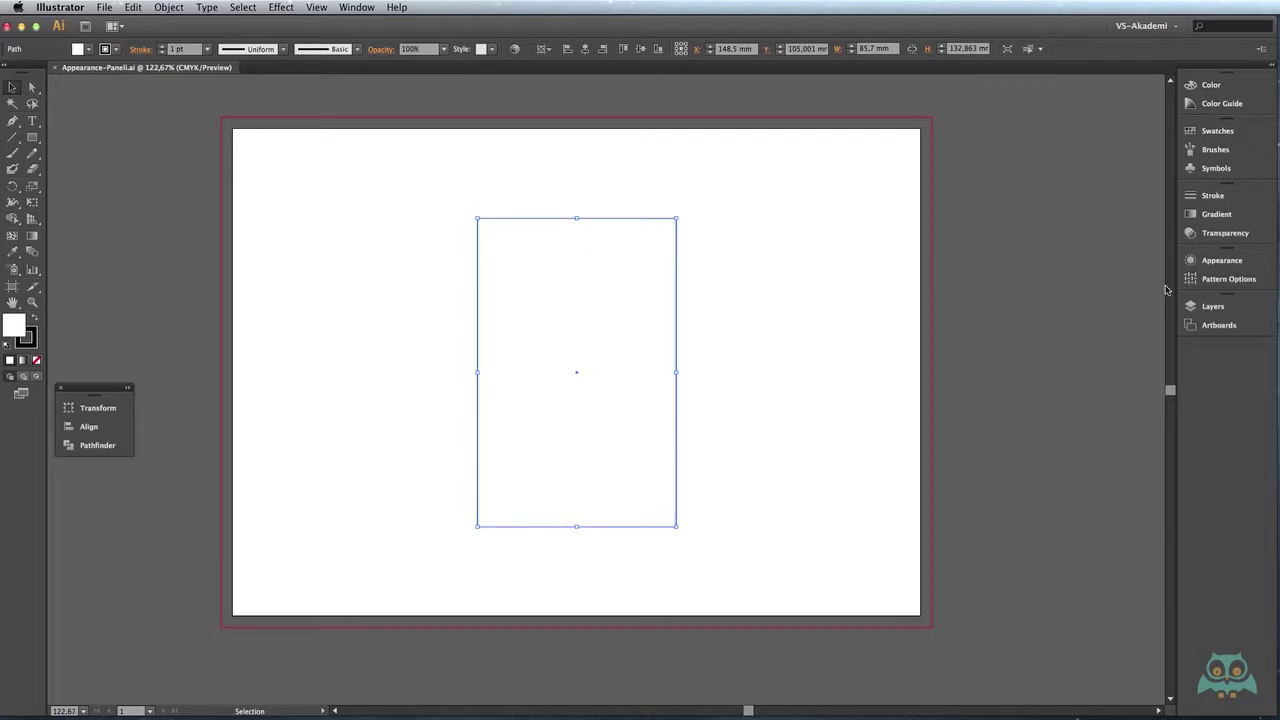
left_click(1207, 262)
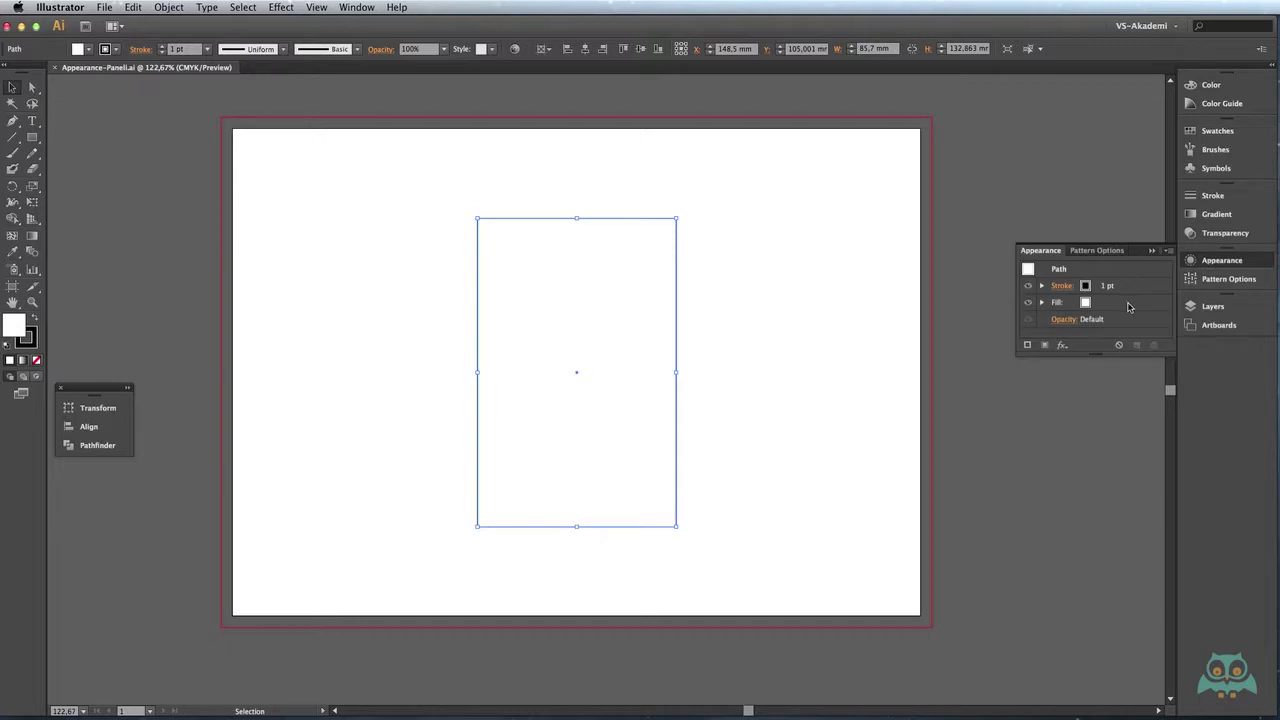
left_click(357, 8)
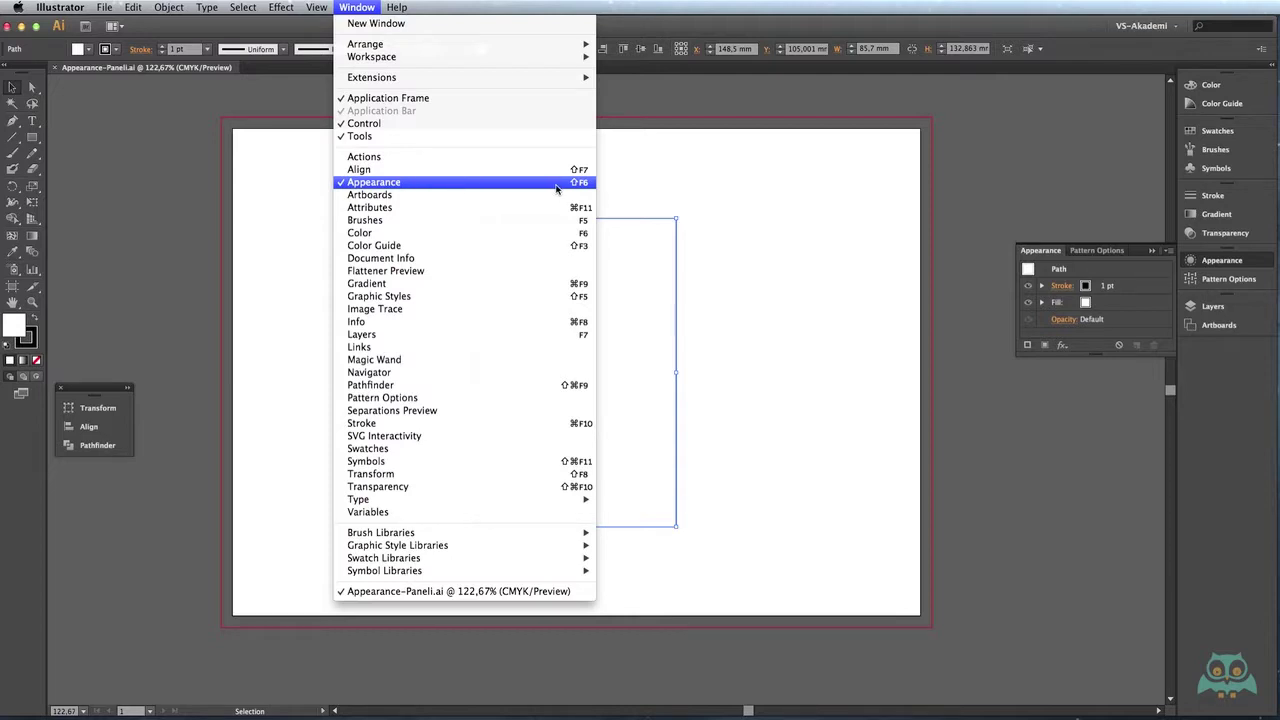
left_click(1042, 255)
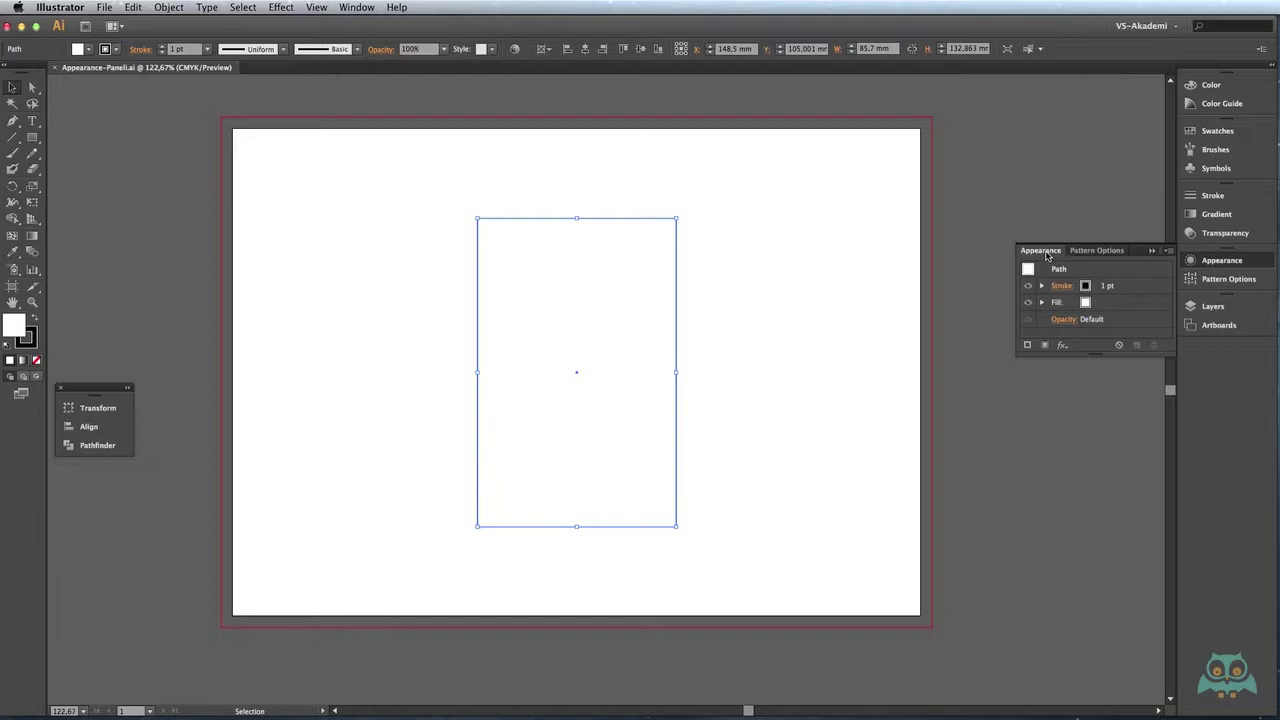
Step: Detach the Appearance panel, place it beside the rectangle, collapse the leftover Pattern Options, and make the floating panel taller
left_click_drag(1046, 256, 749, 218)
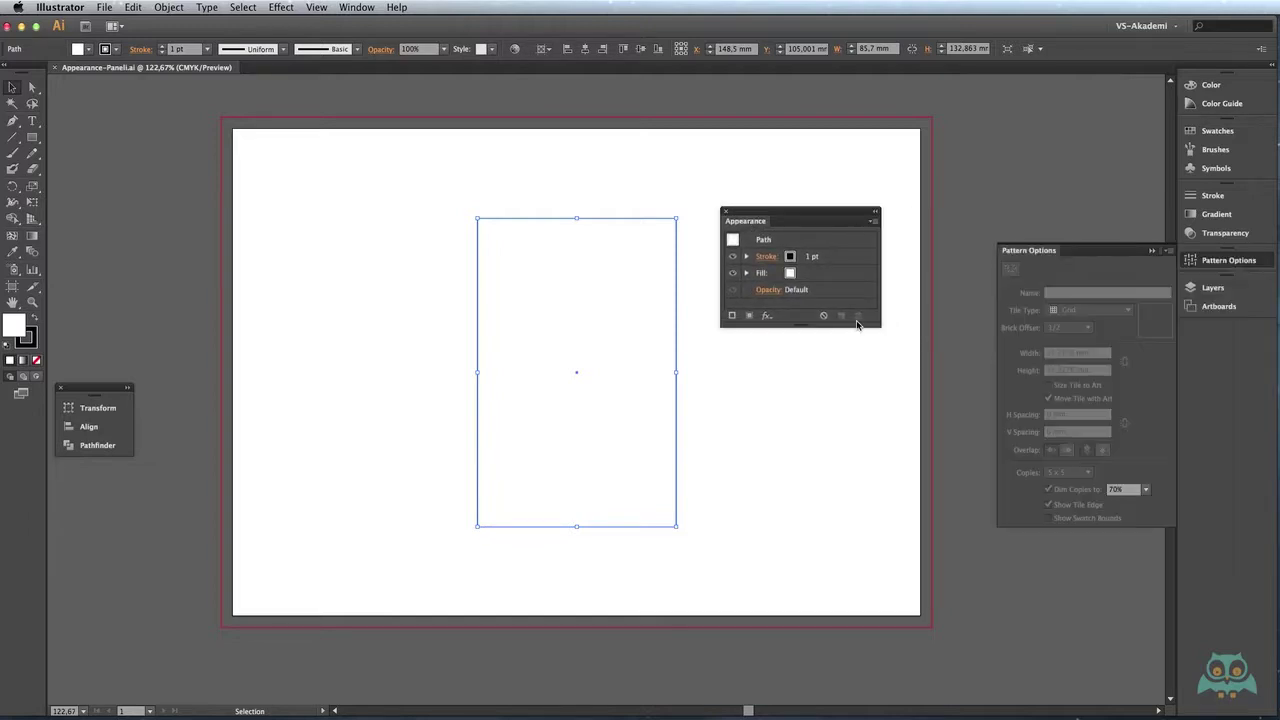
left_click(1151, 250)
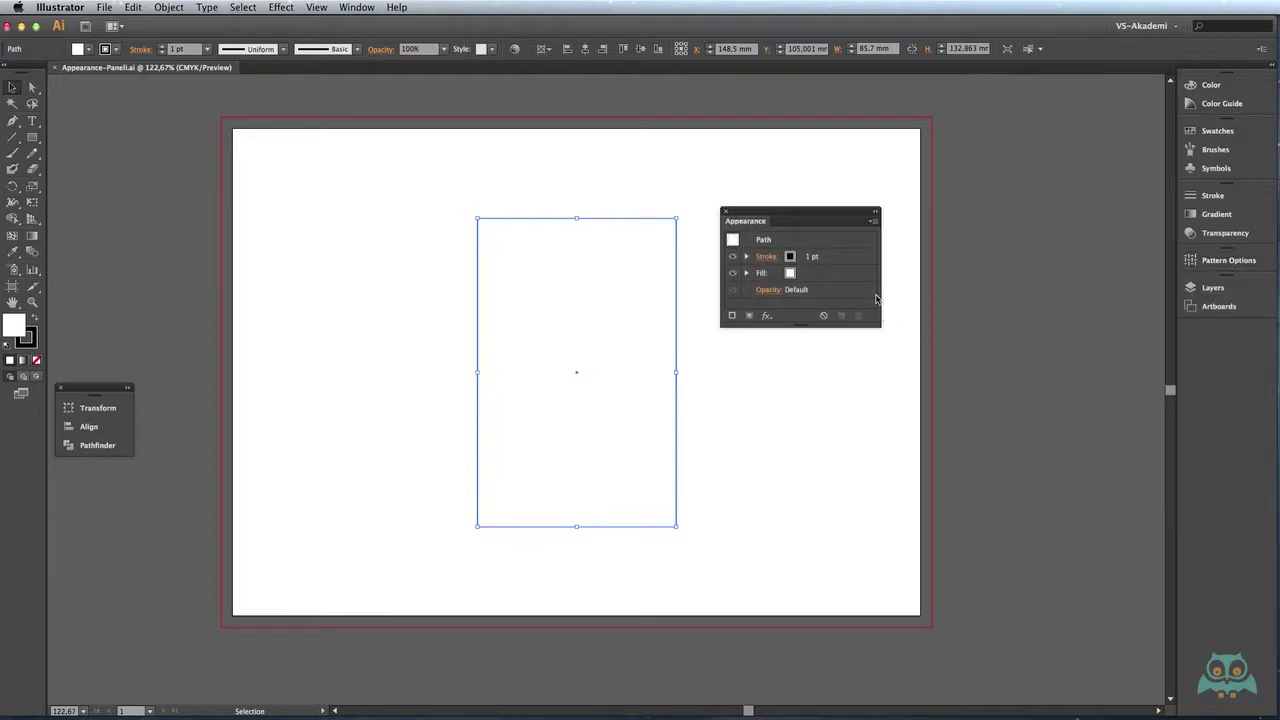
left_click_drag(875, 322, 874, 380)
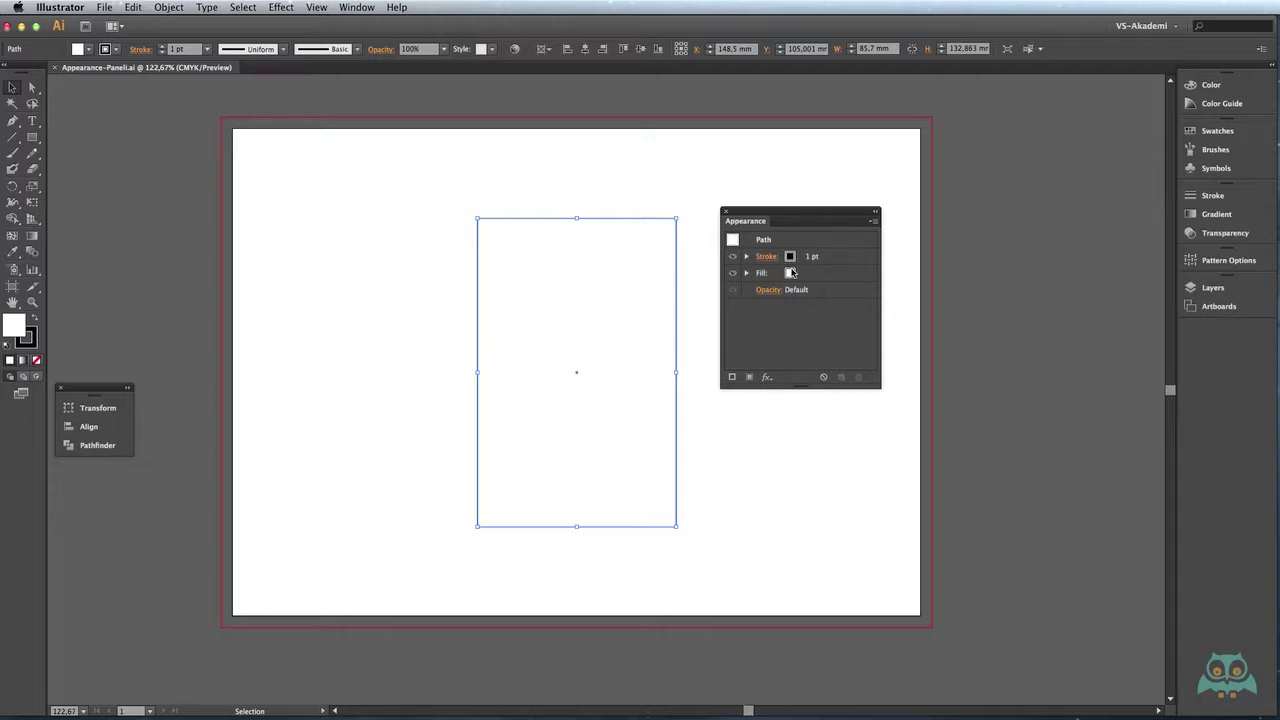
Step: Change the rectangle's fill to the light blue swatch through its Appearance attributes
left_click(822, 277)
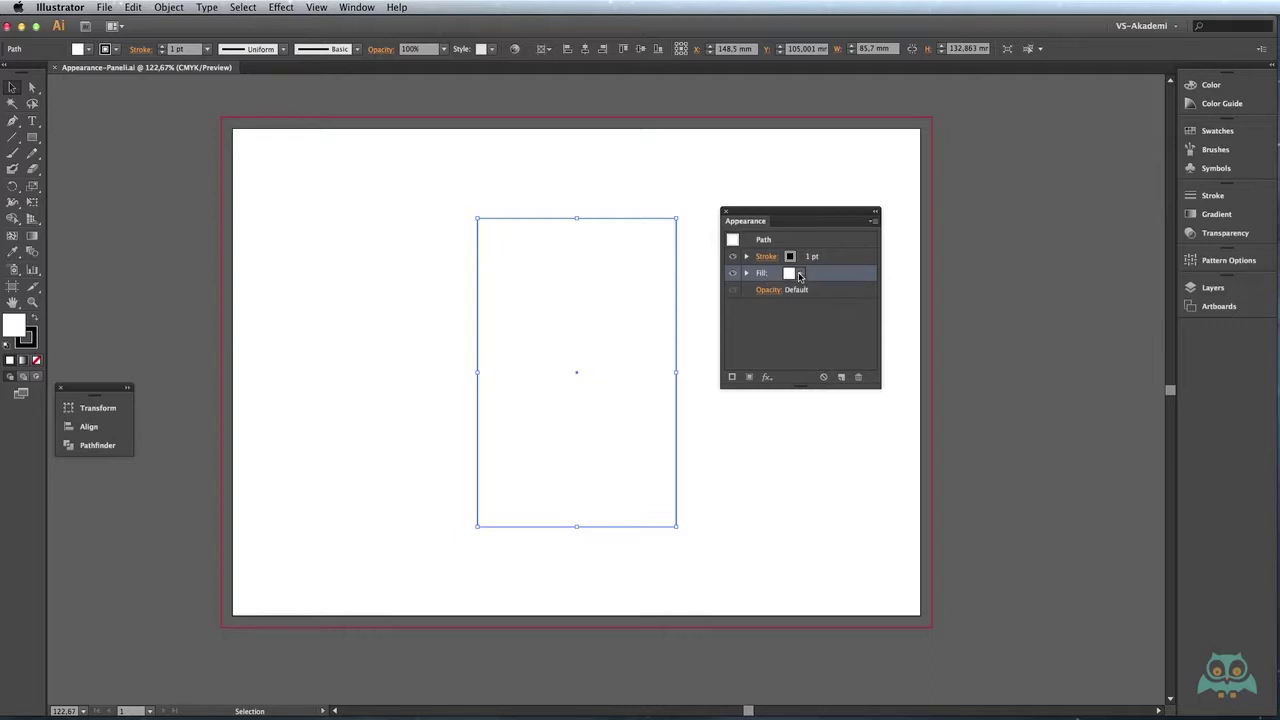
left_click(800, 276)
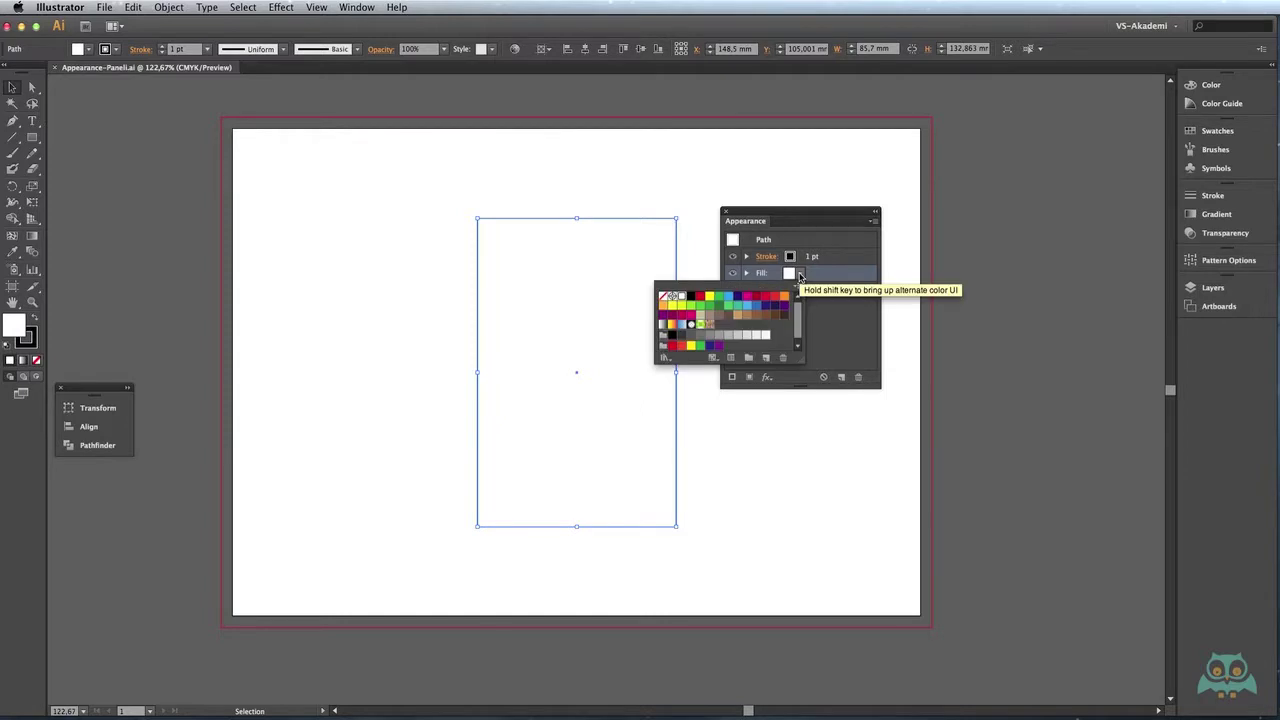
left_click(748, 307)
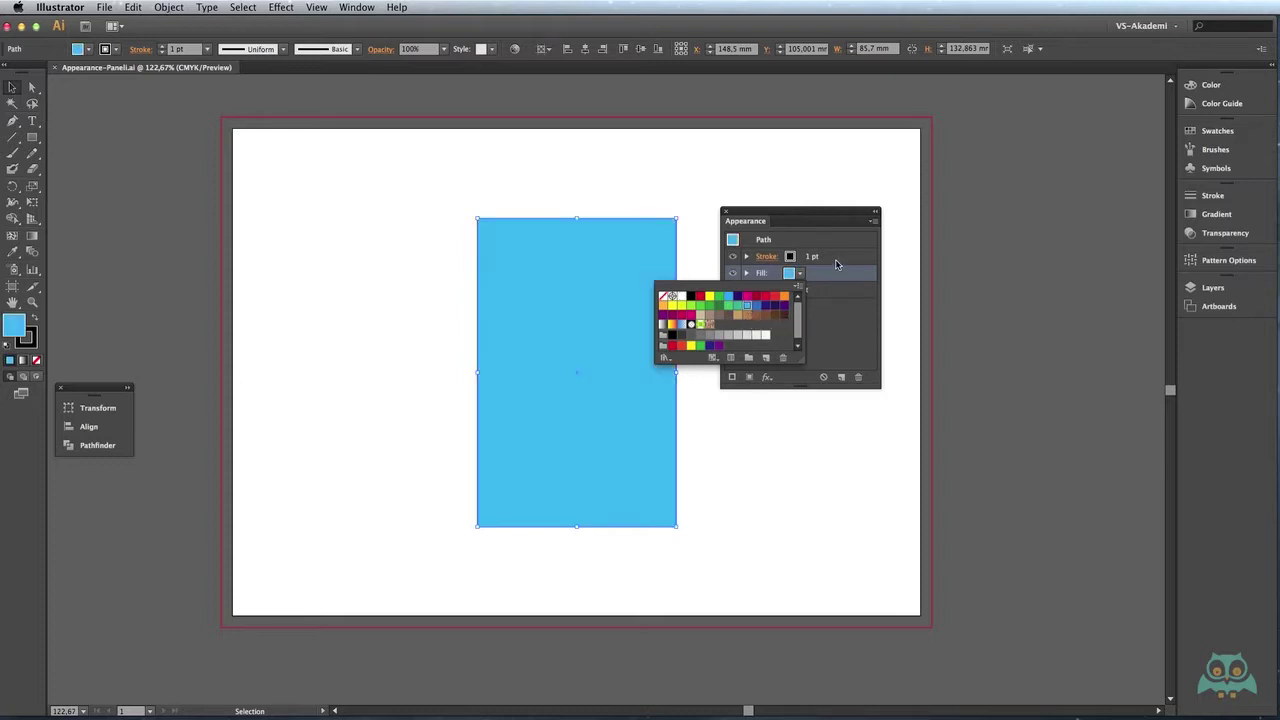
left_click(836, 263)
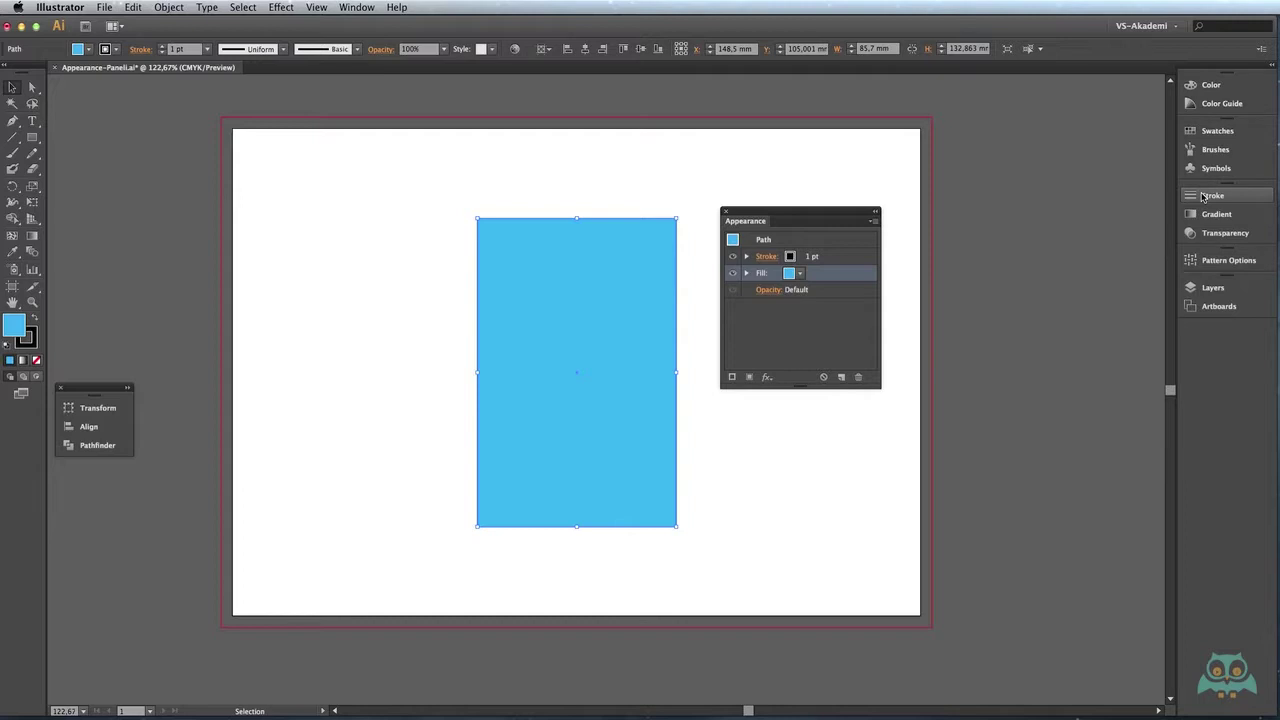
Step: Open the rectangle's stroke settings and try increasing weights in steps up to 9 pt, ending with 9,5 pt
left_click(766, 257)
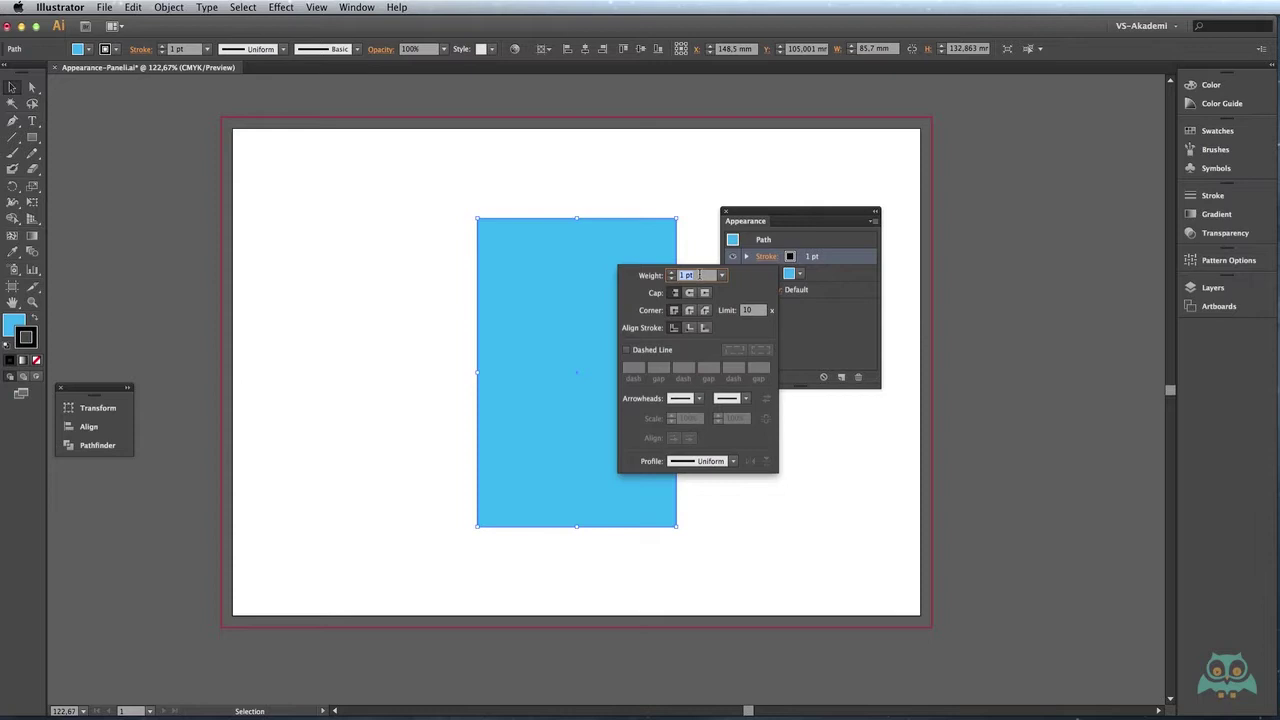
left_click(671, 274)
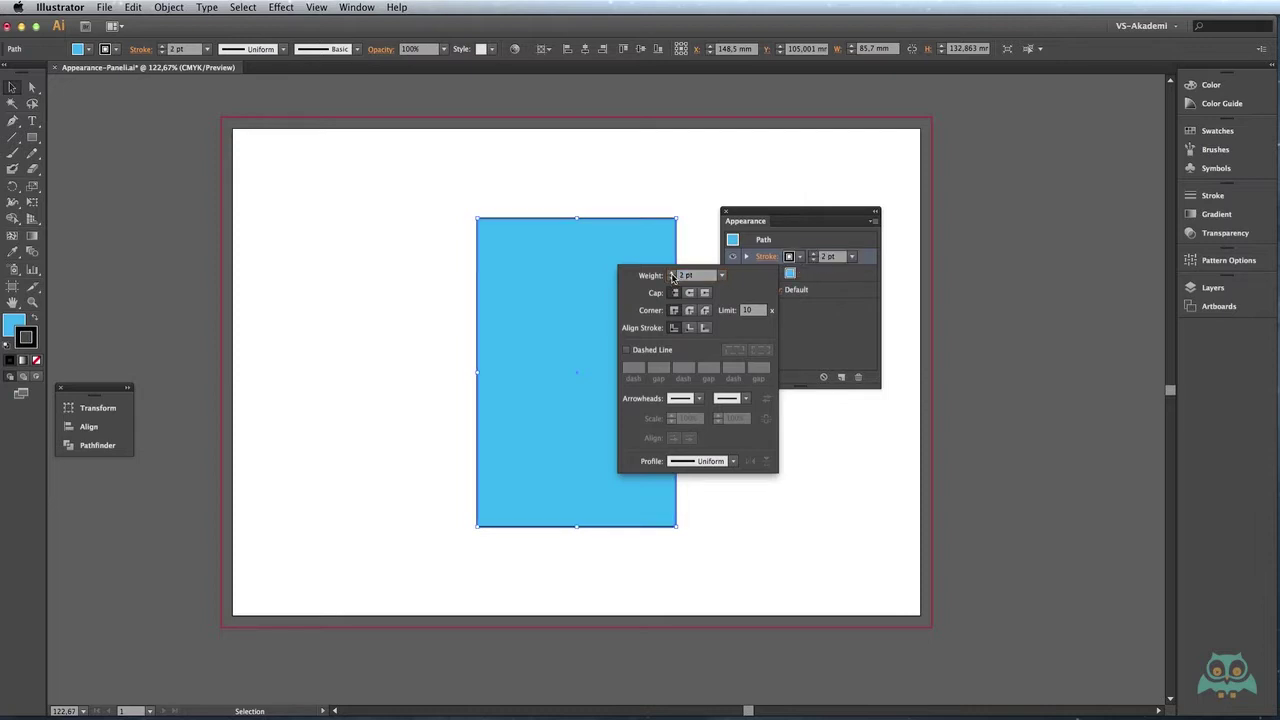
left_click(671, 274)
left_click(671, 274)
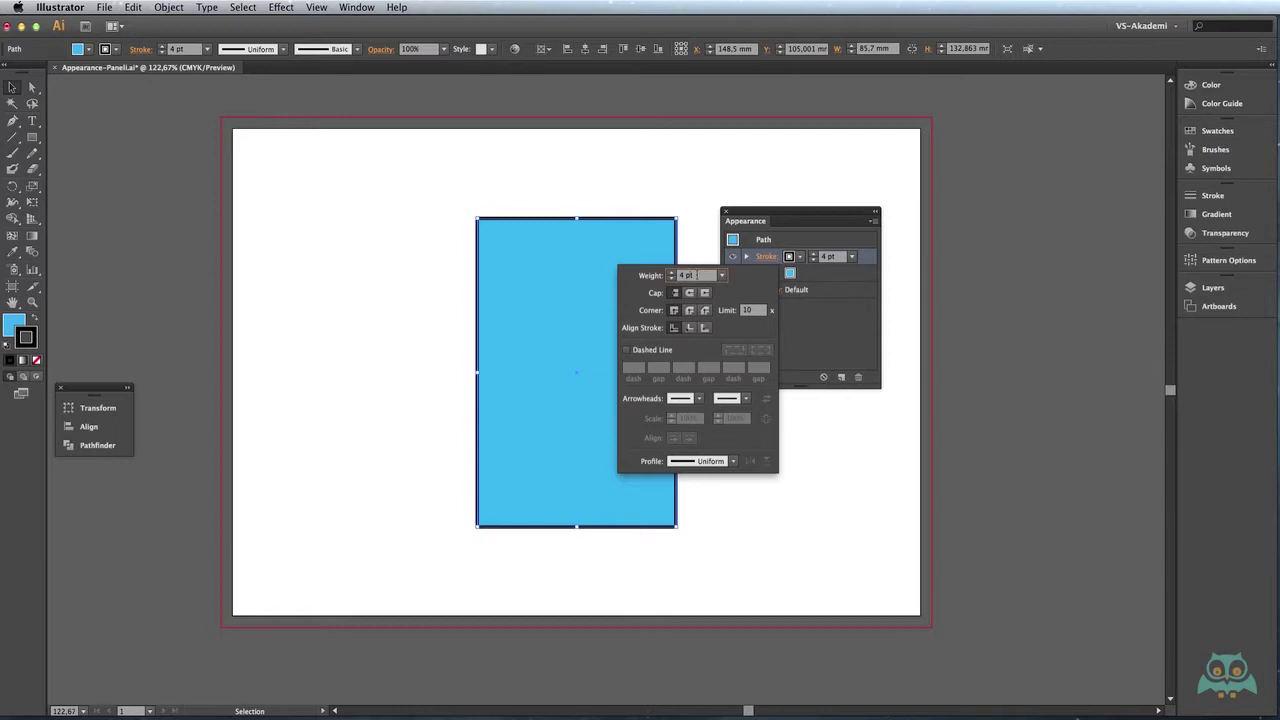
key("Down")
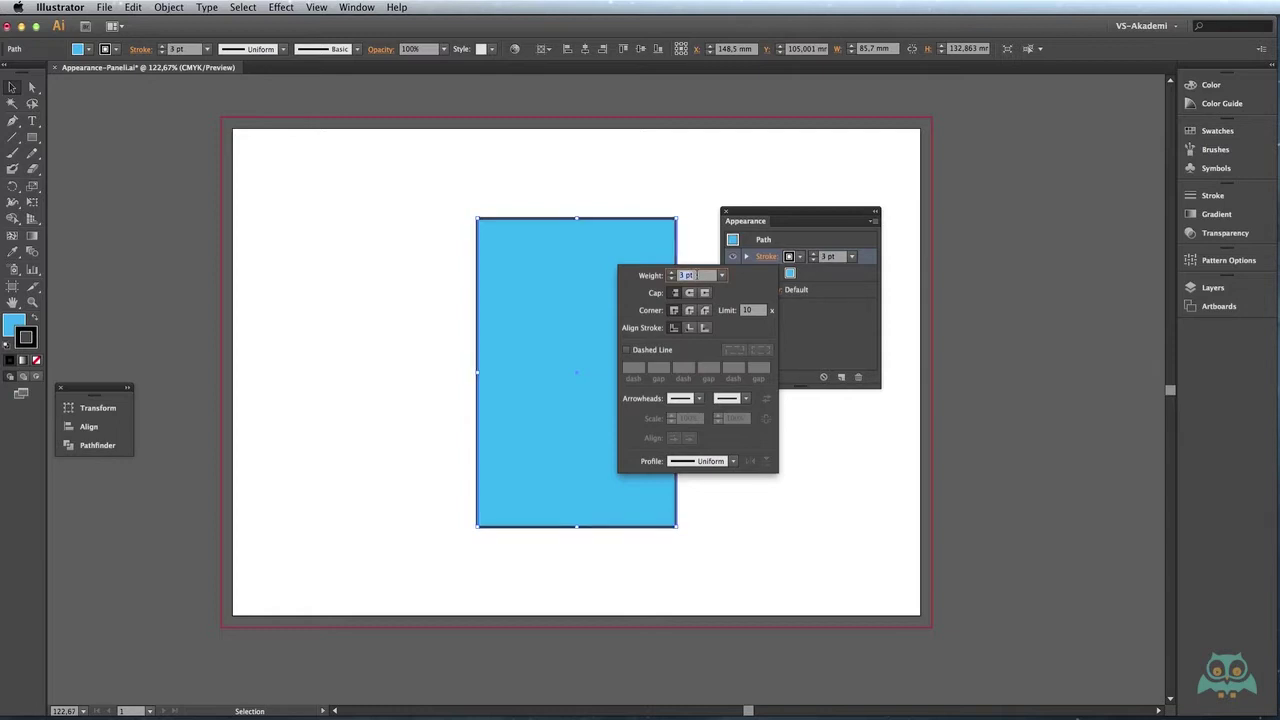
key("Up")
key("Up")
key("Up")
key("Up")
key("Up")
key("Up")
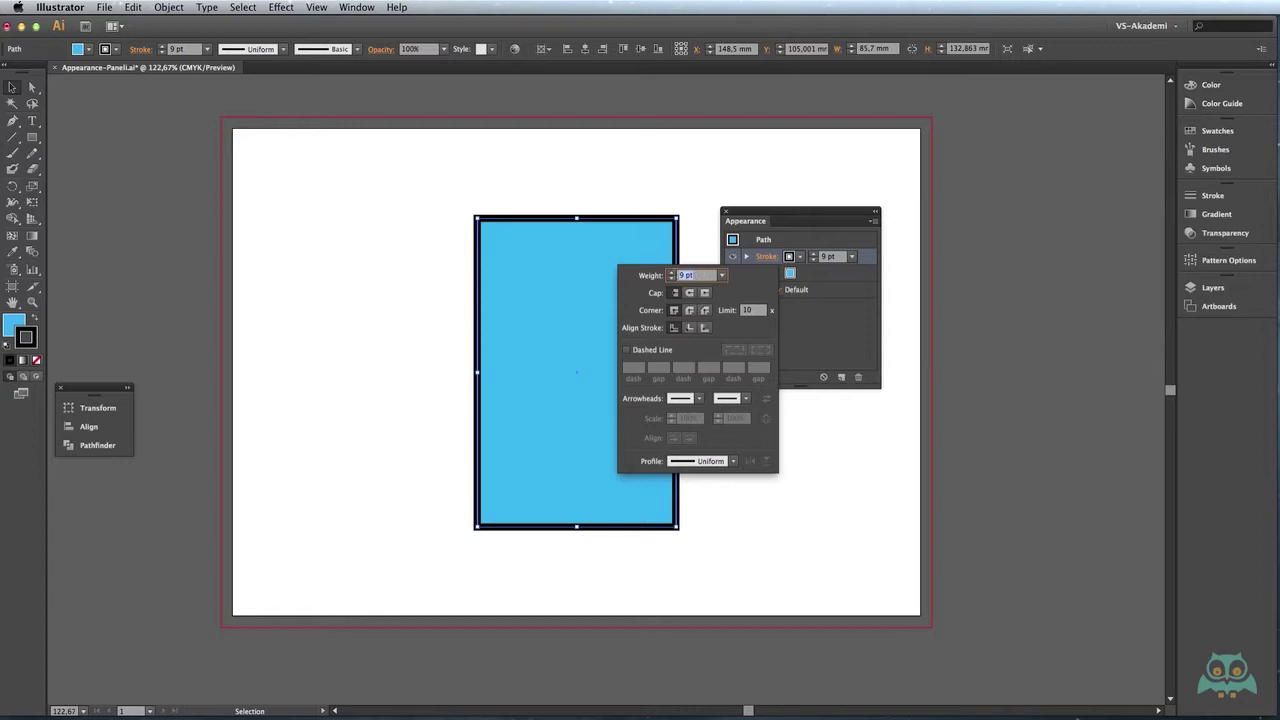
type("9,5")
Step: Set the rectangle's stroke weight to the preset 10 pt and color the stroke orange (C=0 M=50 Y=100 K=0)
left_click(721, 275)
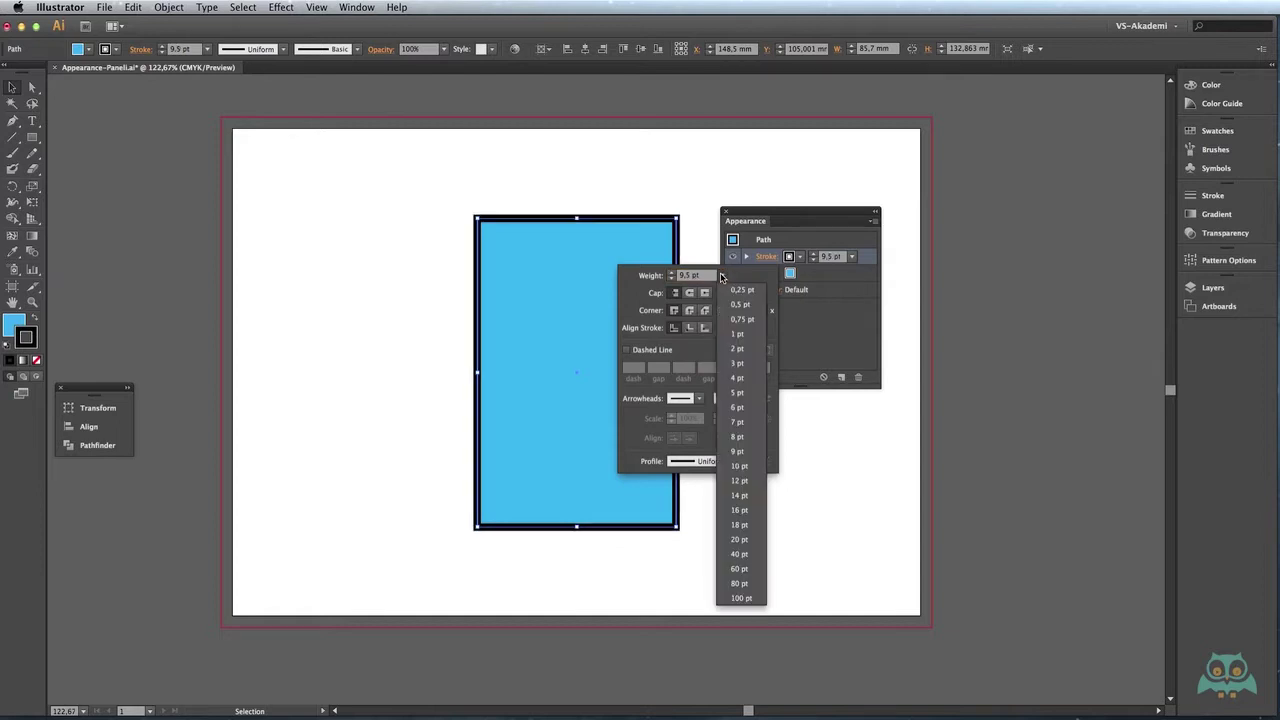
left_click(742, 466)
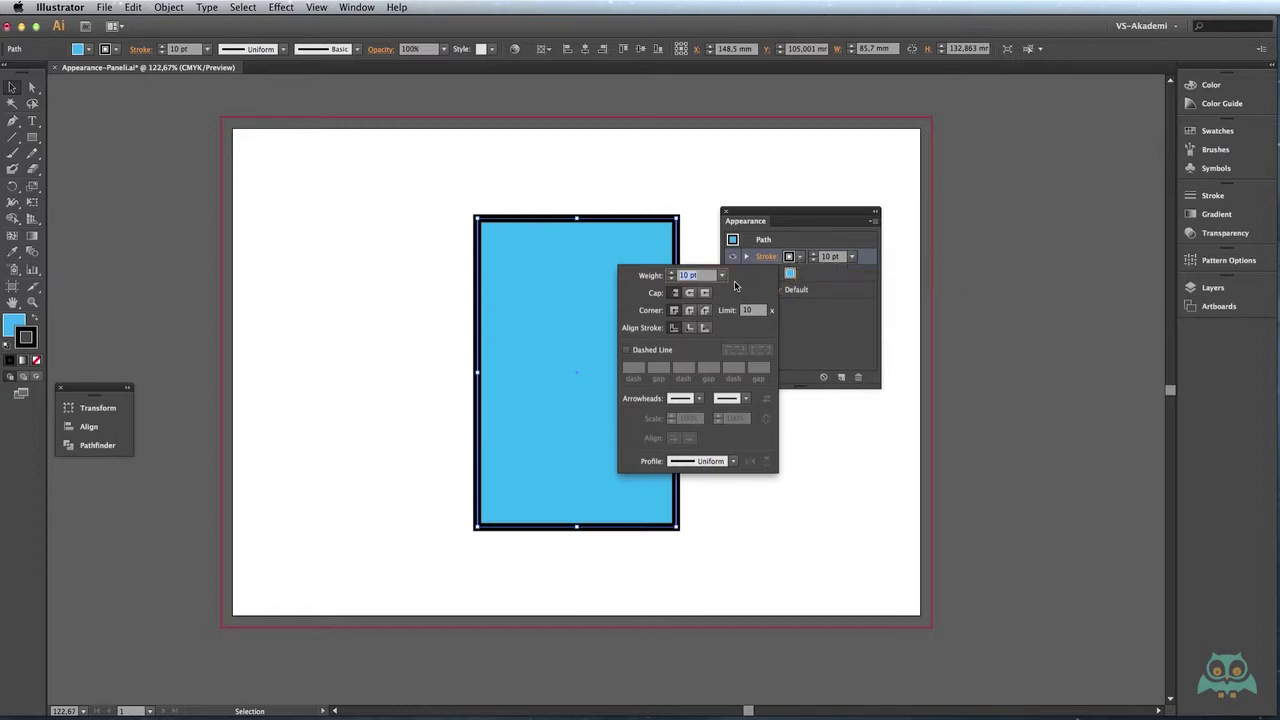
left_click(801, 259)
left_click(801, 259)
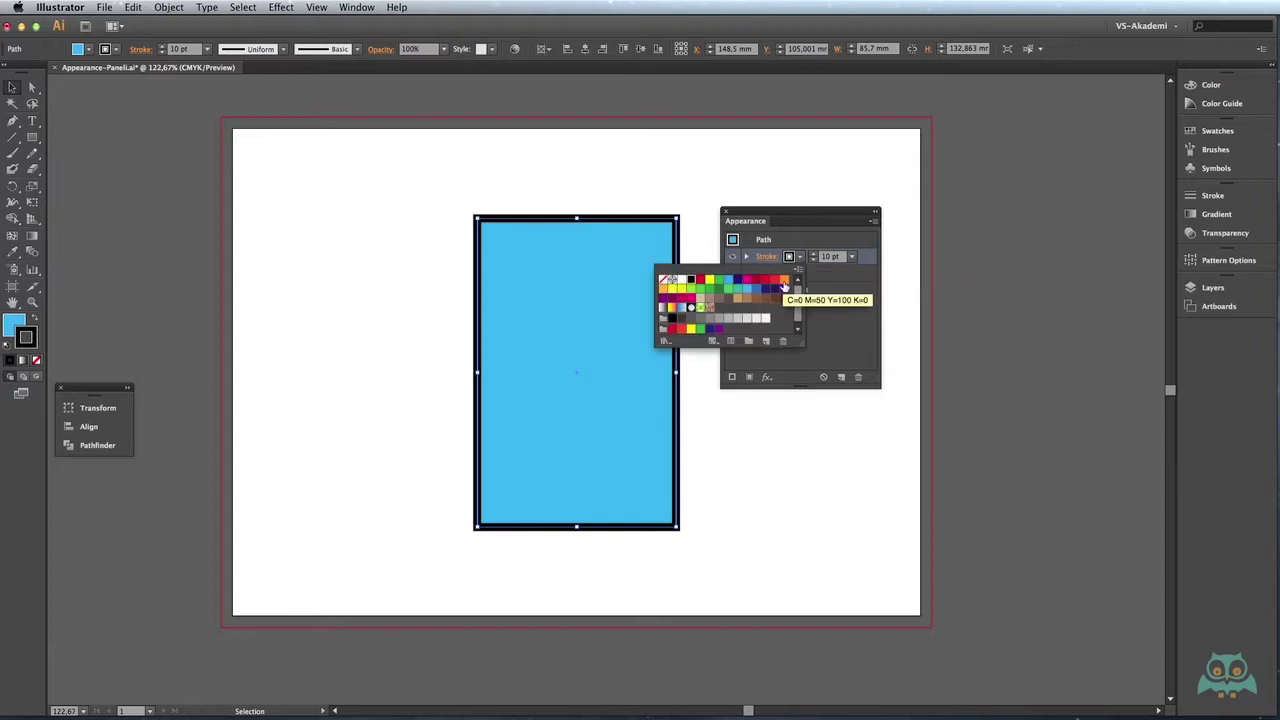
left_click(785, 281)
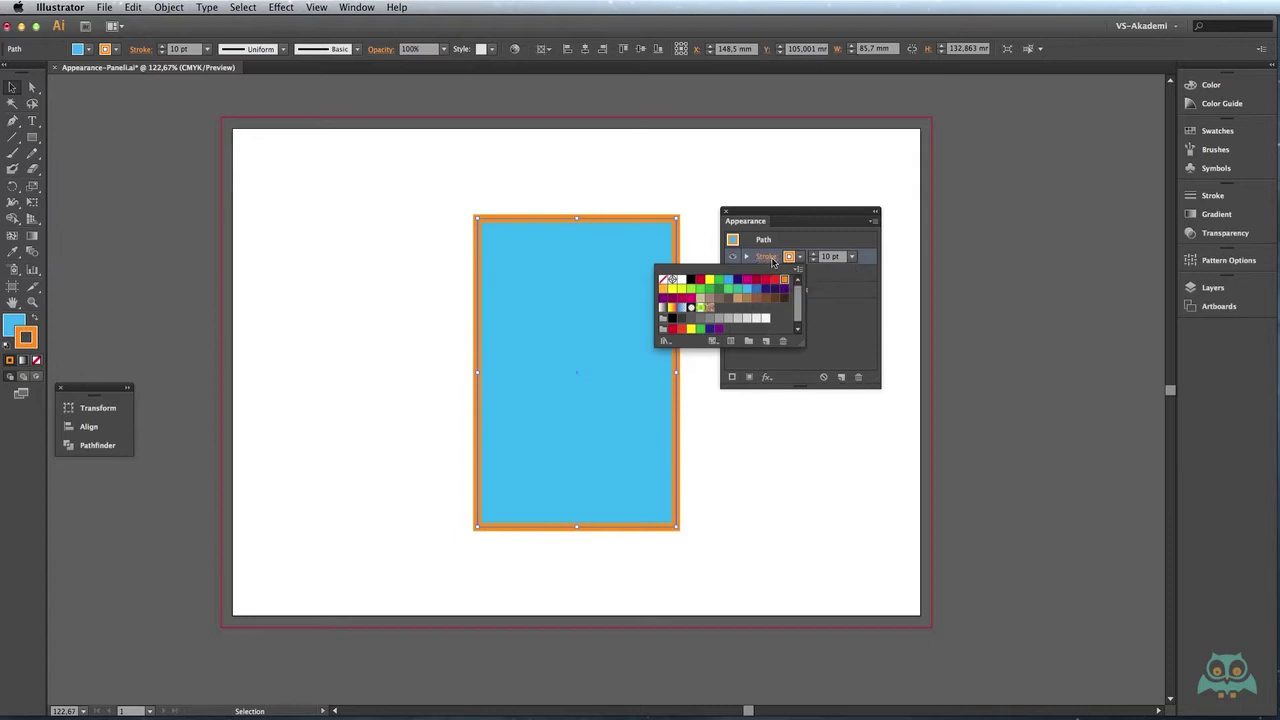
left_click(867, 259)
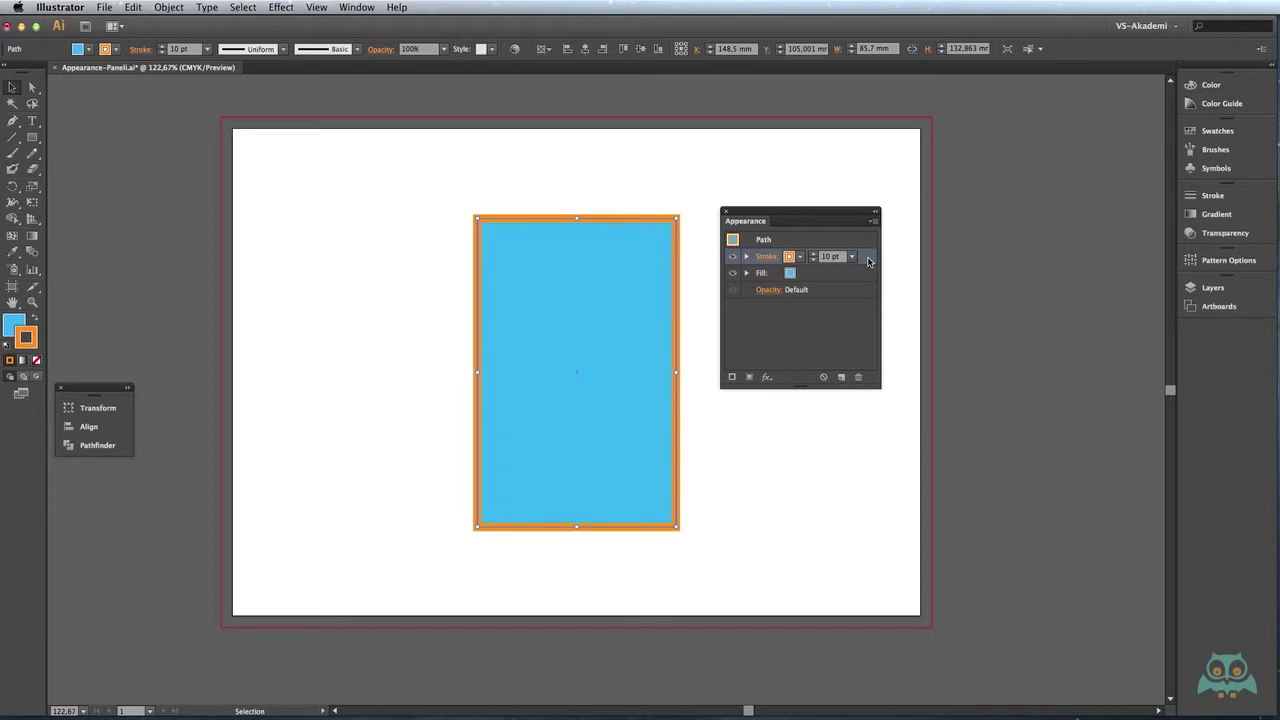
Step: Duplicate the orange stroke, make the upper copy crimson red with a 5 pt weight, and deselect the rectangle
left_click(842, 377)
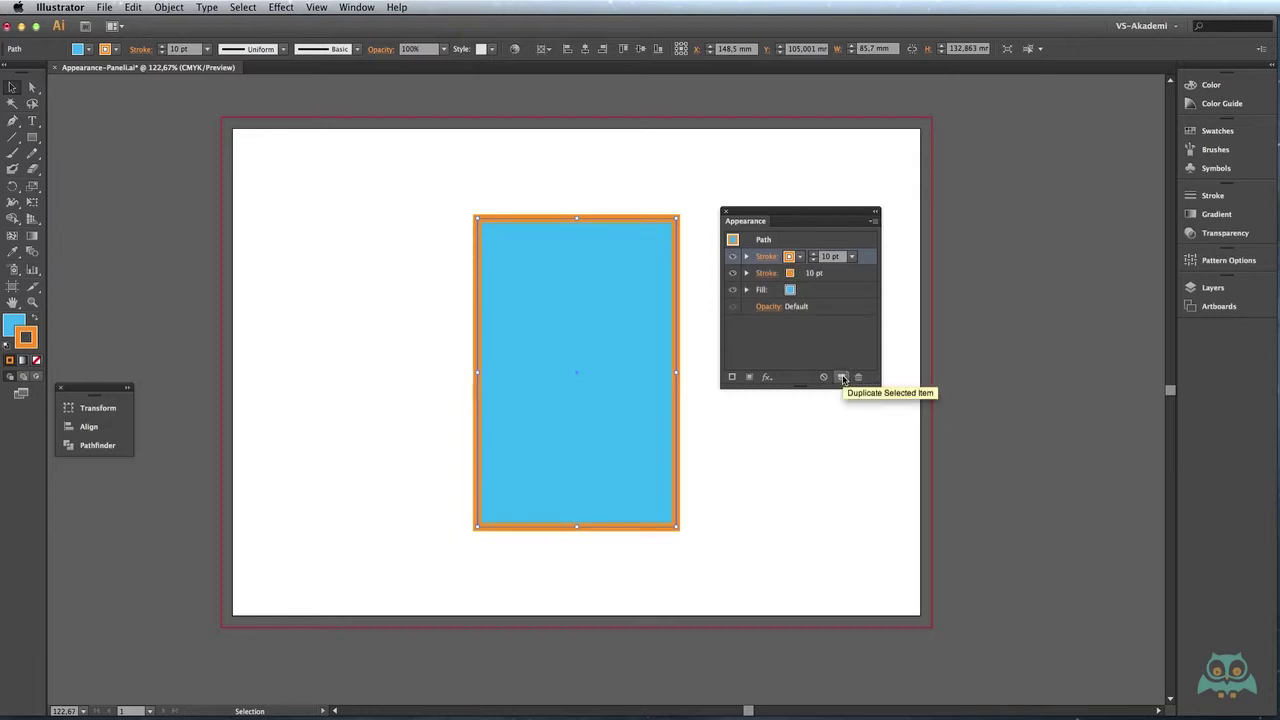
left_click(800, 258)
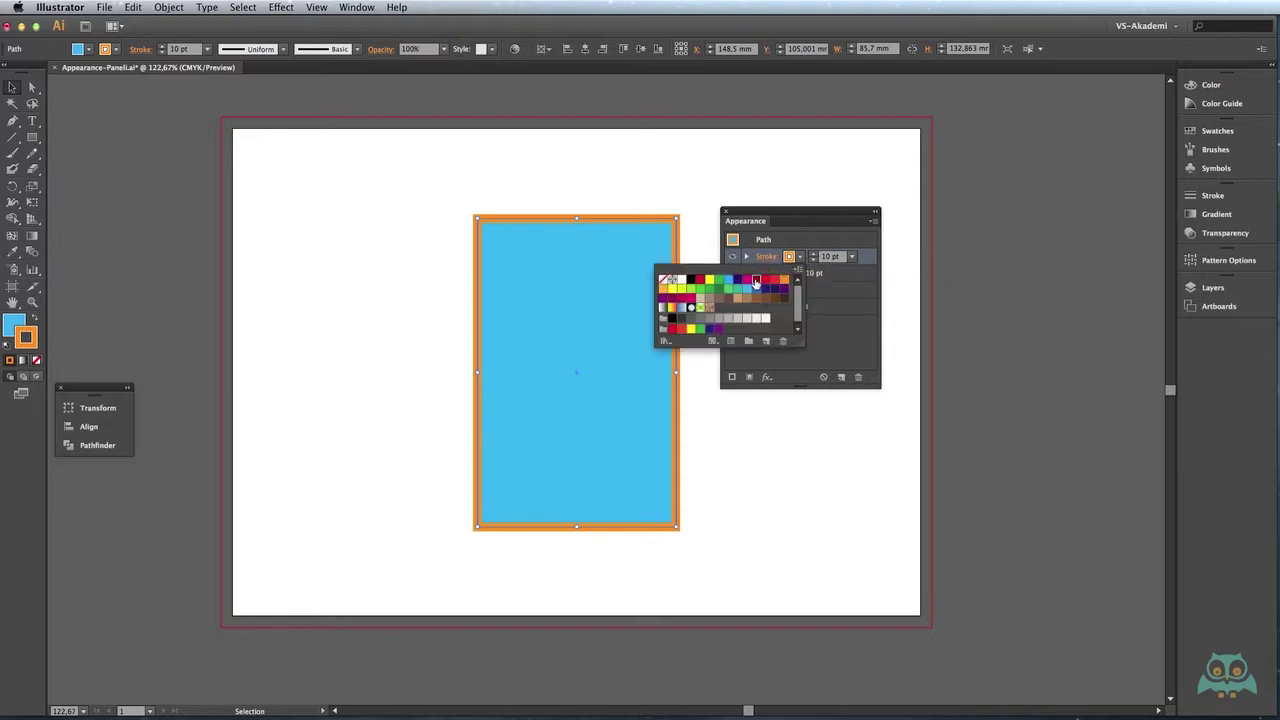
left_click(767, 281)
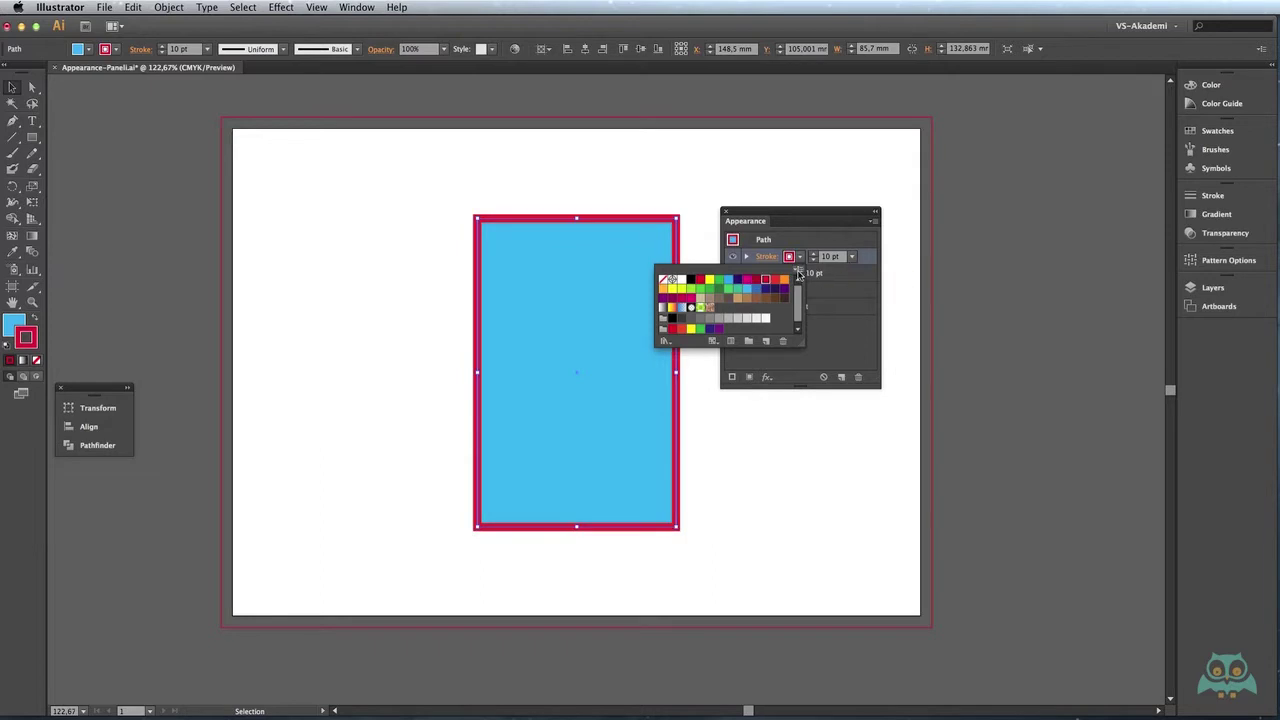
left_click(851, 259)
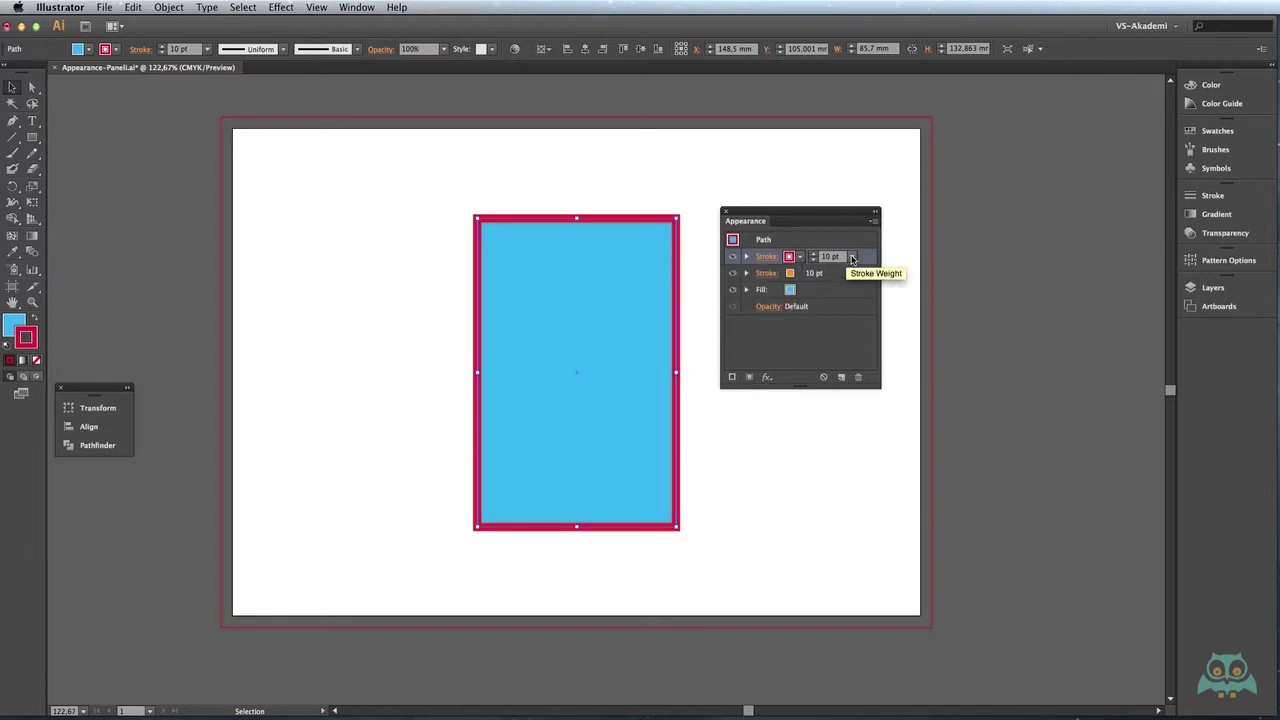
left_click(851, 258)
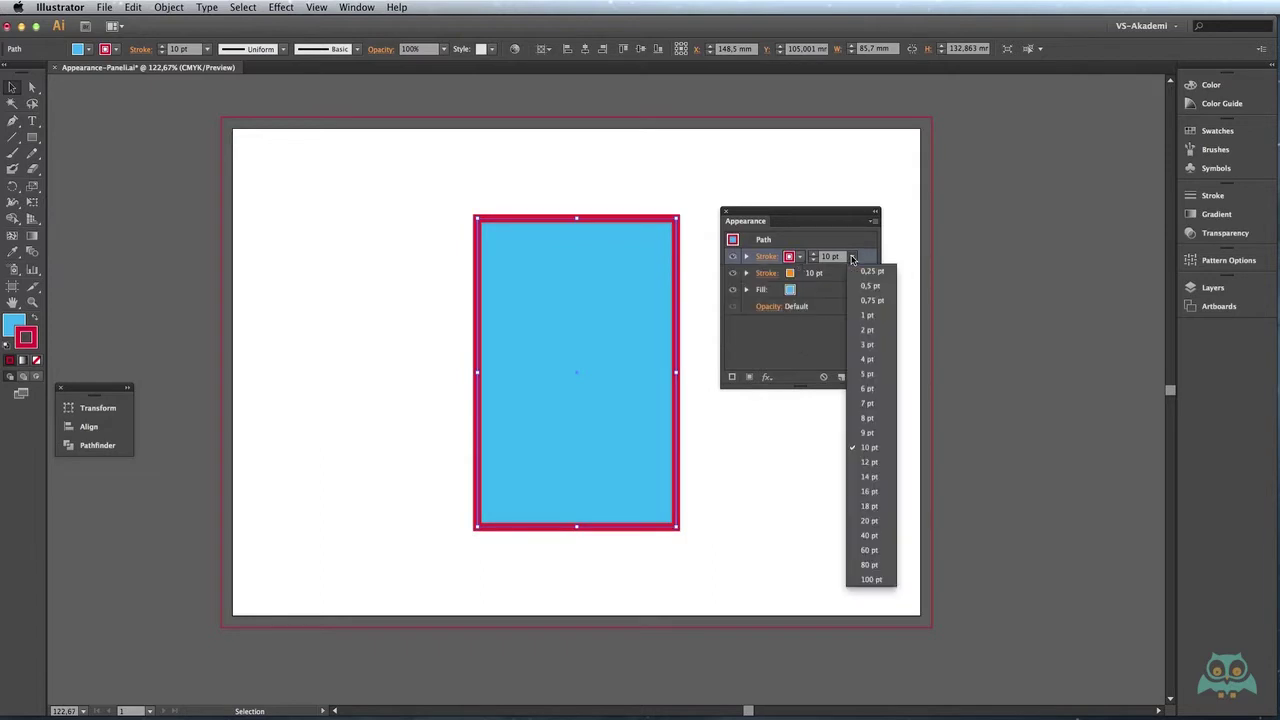
left_click(870, 374)
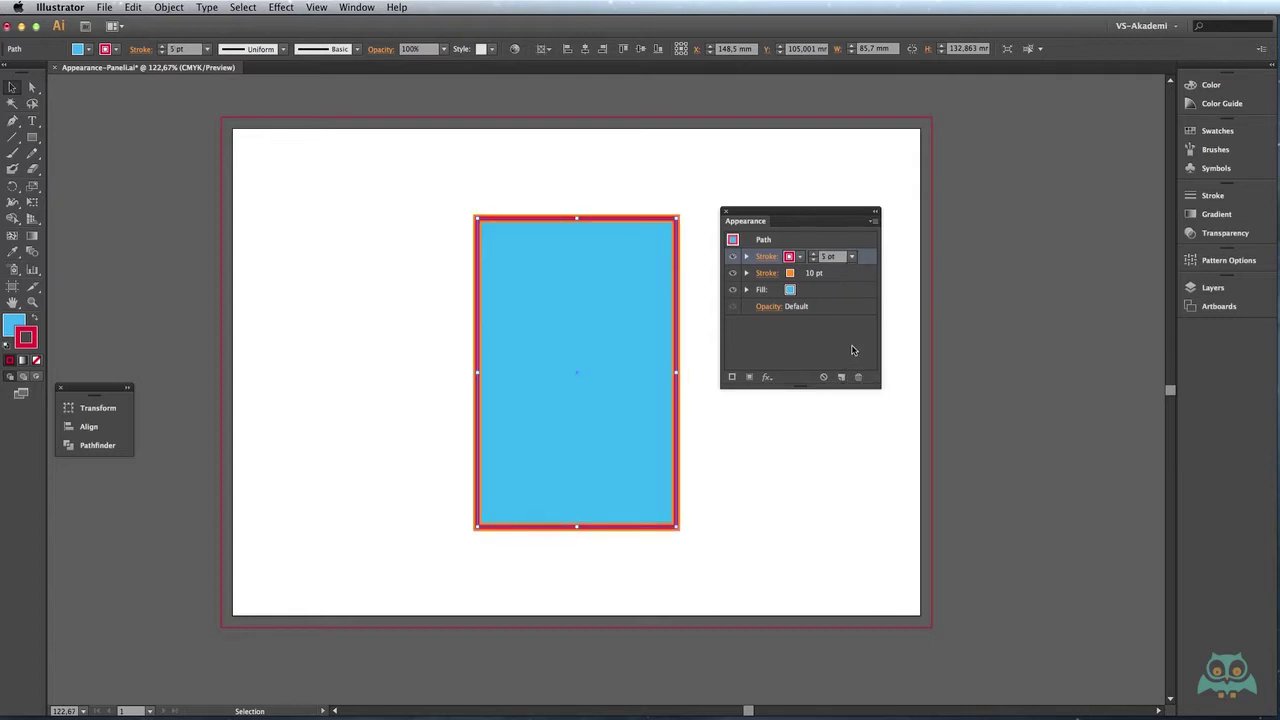
left_click(646, 199)
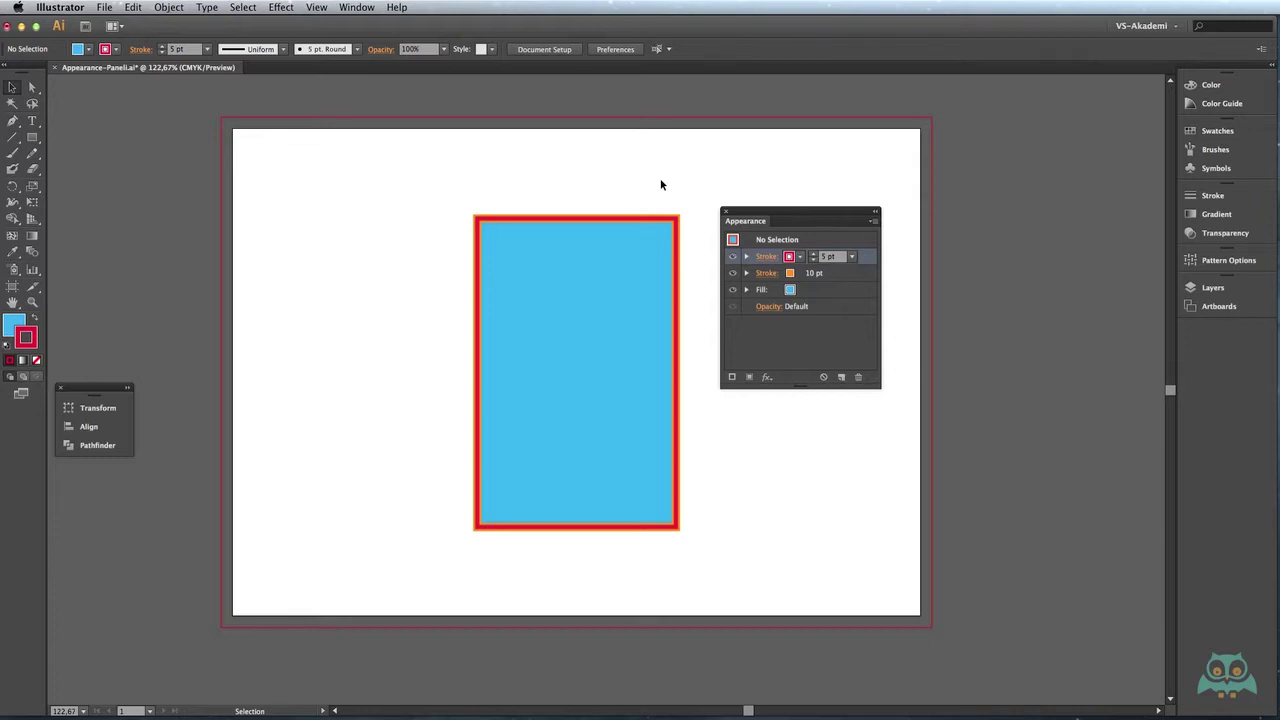
left_click(700, 338)
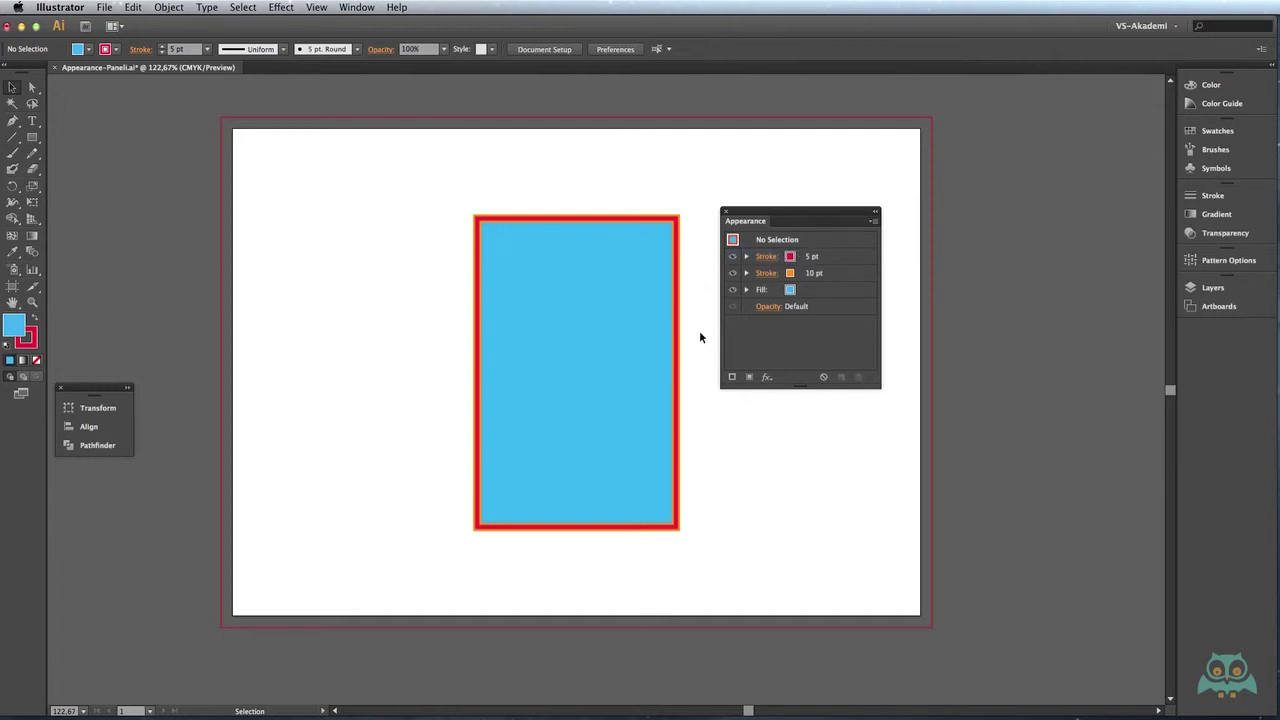
Step: Reselect the rectangle and duplicate its light blue fill in the appearance stack
left_click(676, 285)
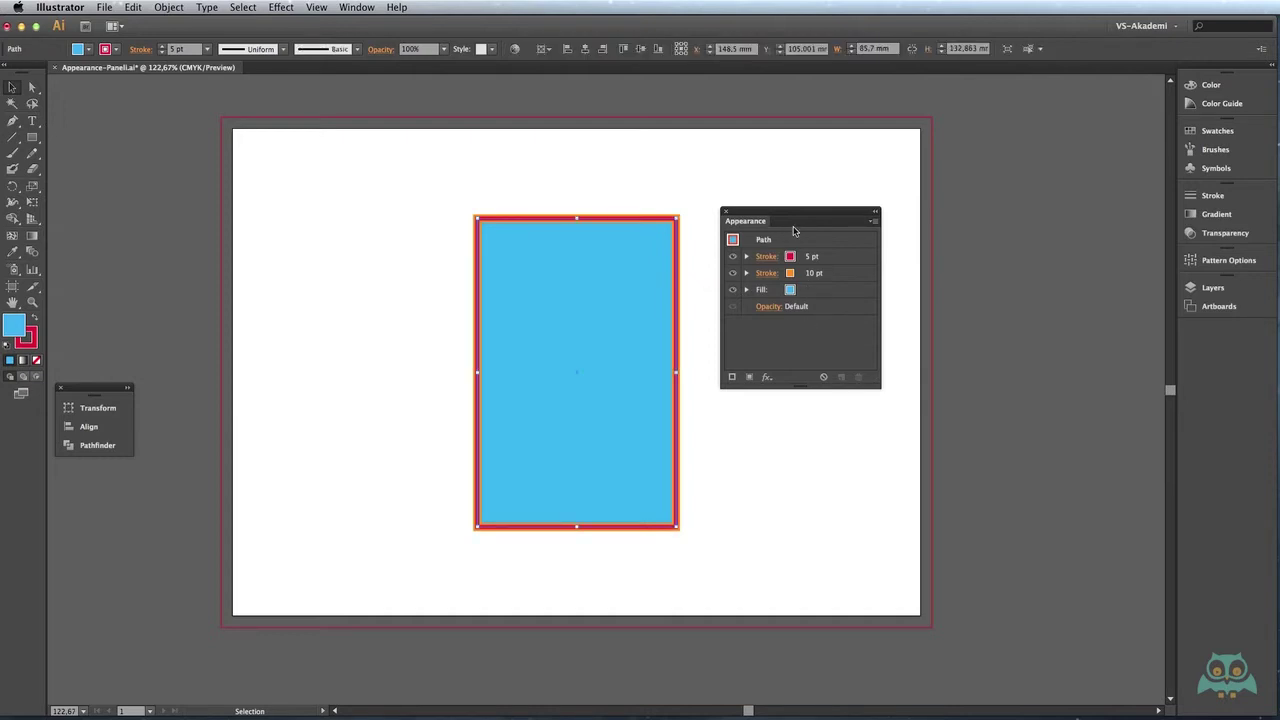
left_click(831, 292)
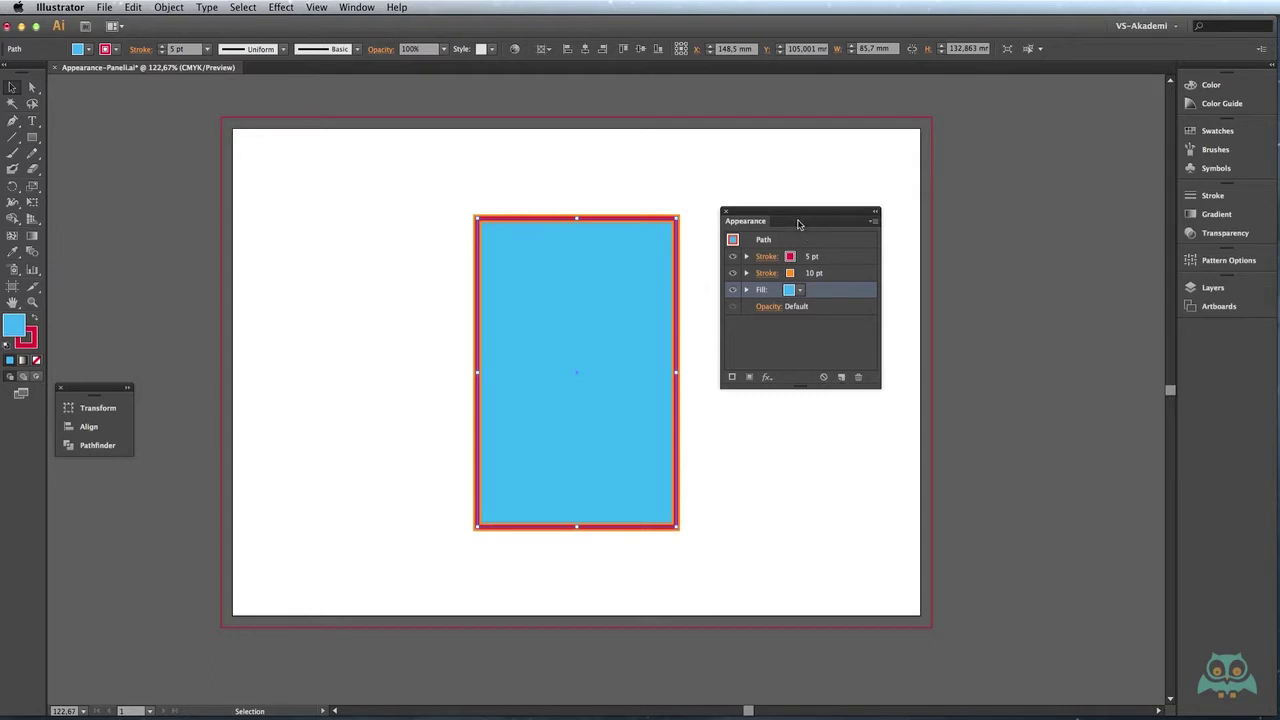
left_click(840, 378)
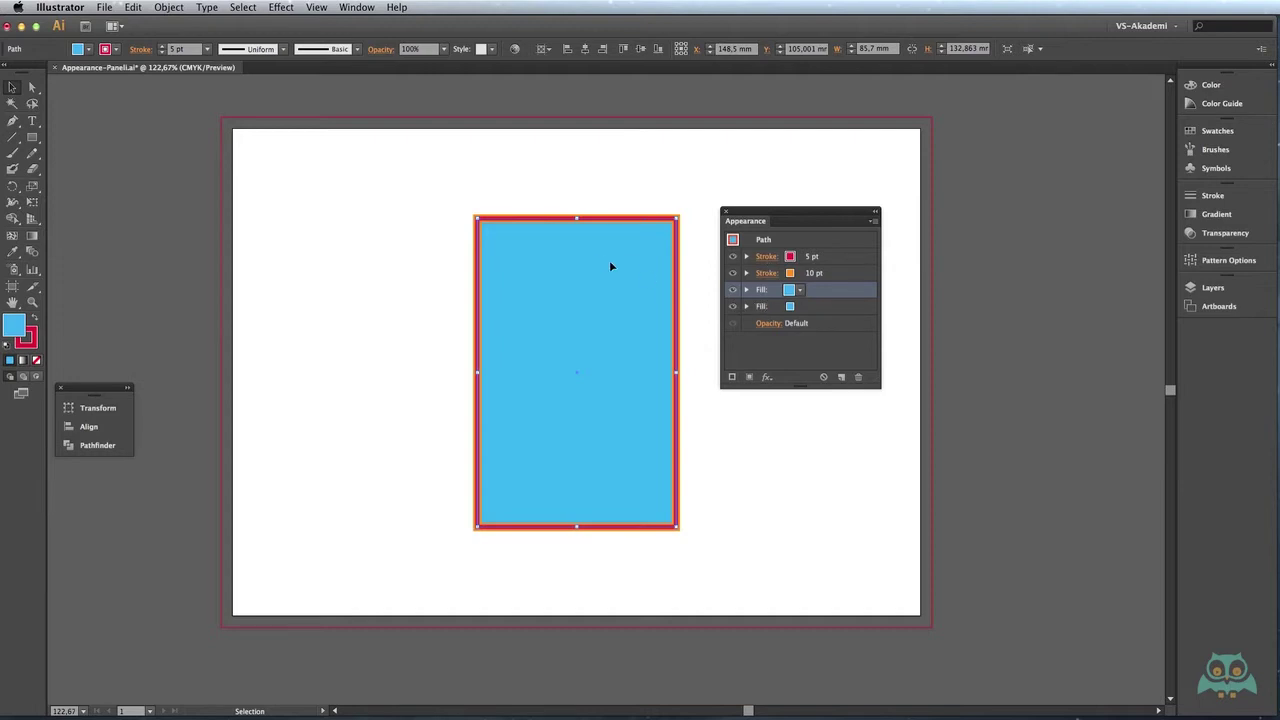
Step: Try the Foliage pattern on the rectangle's upper fill and settle on the Pompadour pattern
left_click(800, 290)
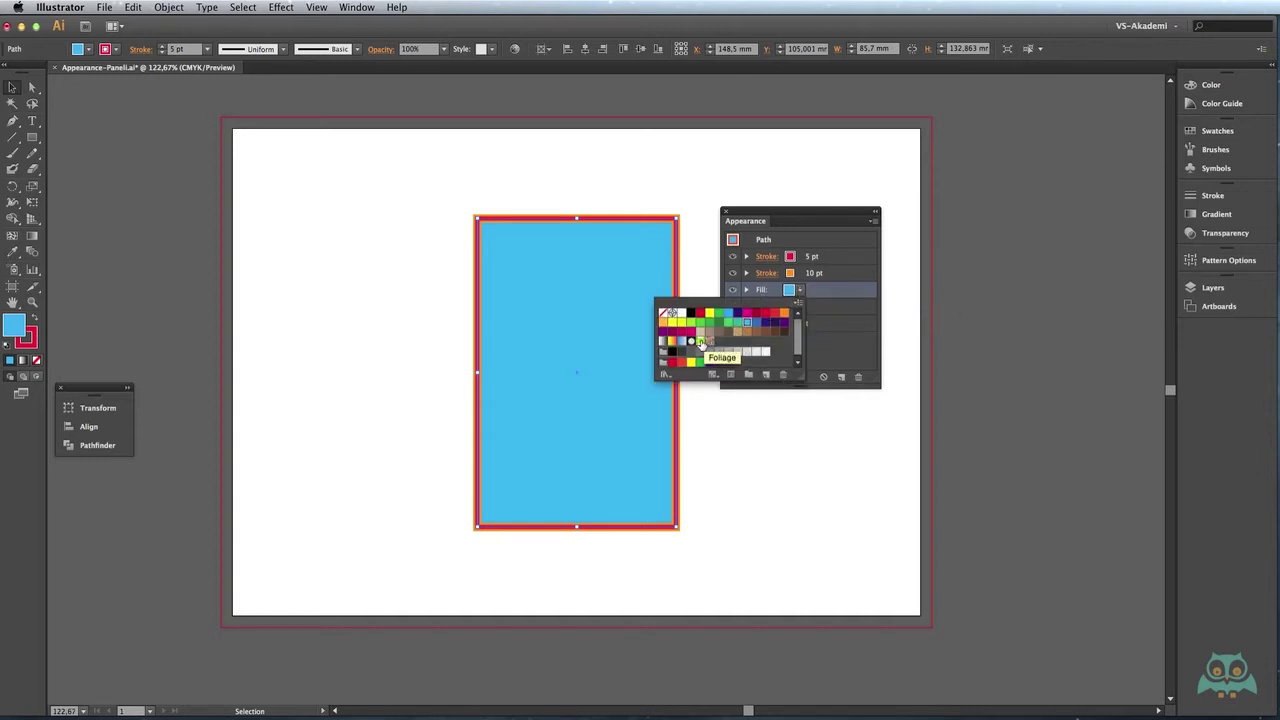
left_click(701, 343)
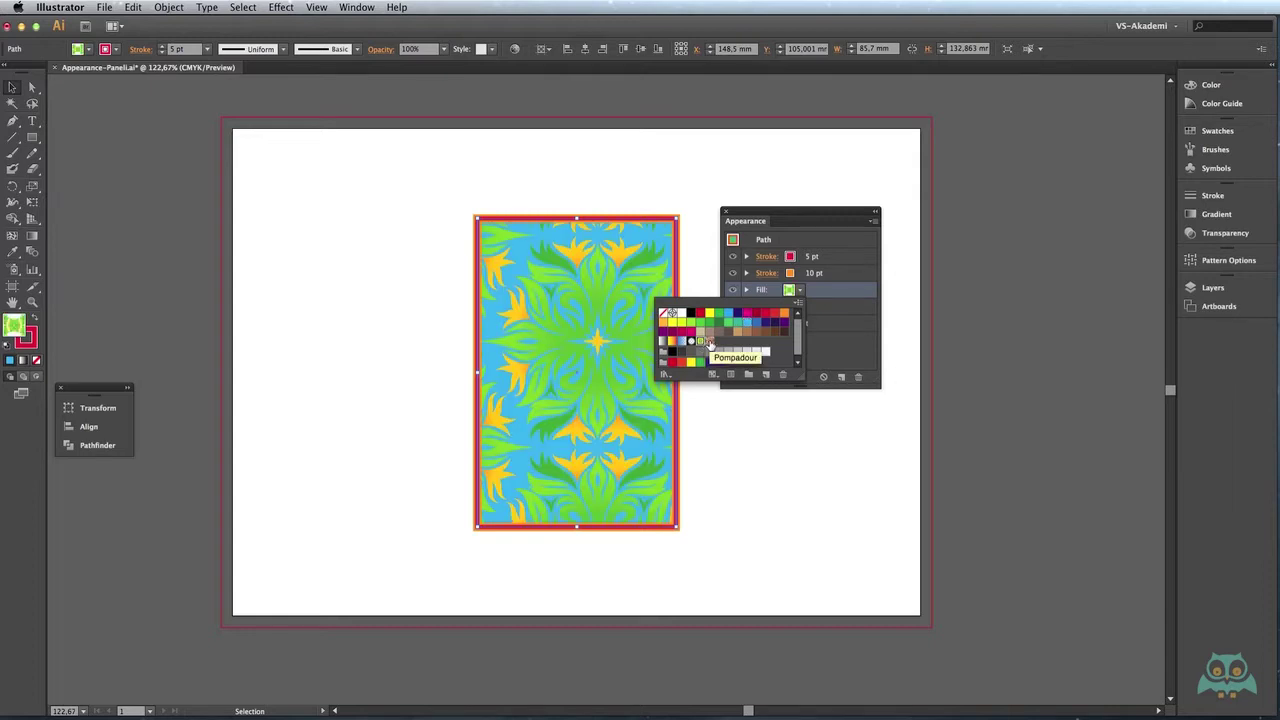
left_click(708, 342)
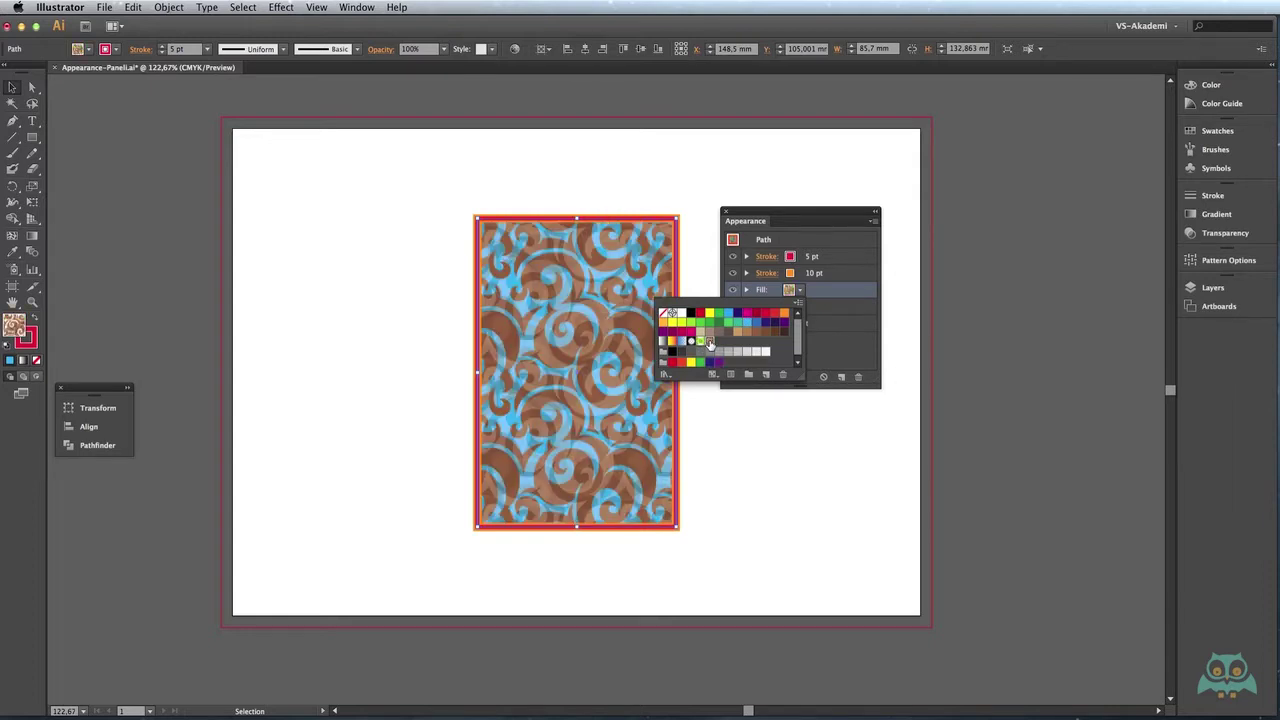
left_click(642, 257)
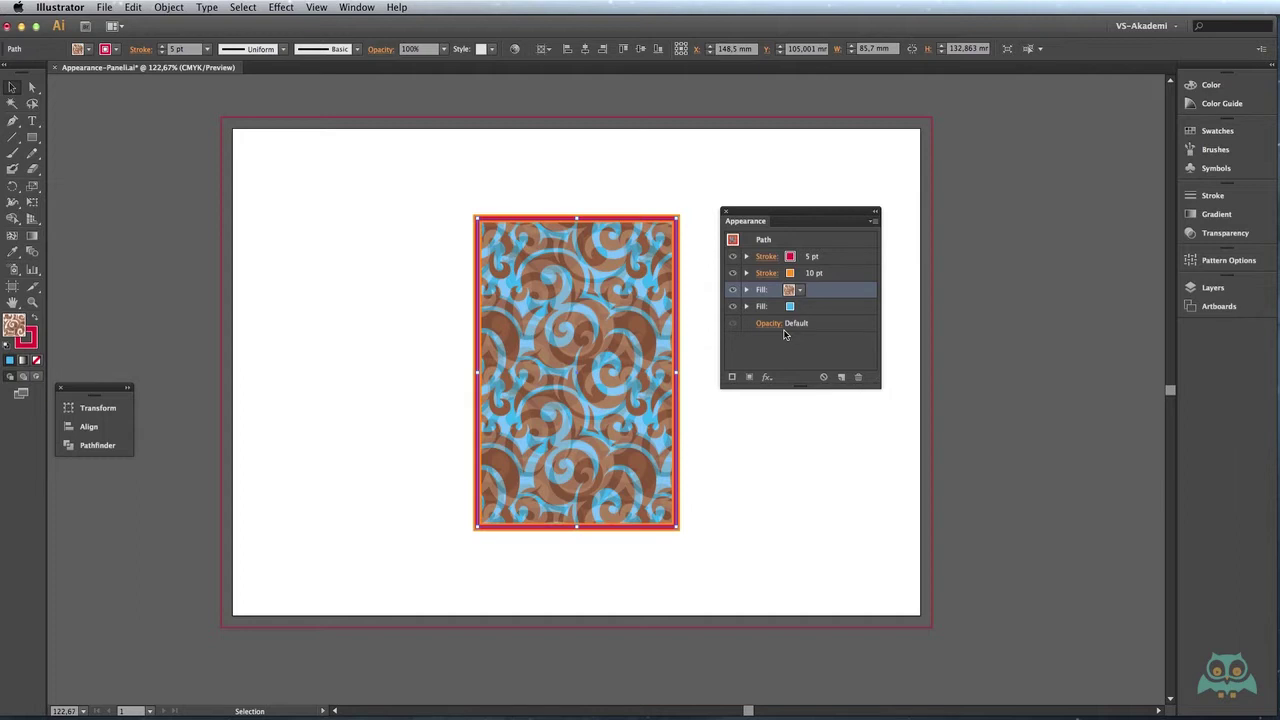
Step: Show the Transparency settings and inspect the opacity options that apply to the whole path
left_click(1208, 236)
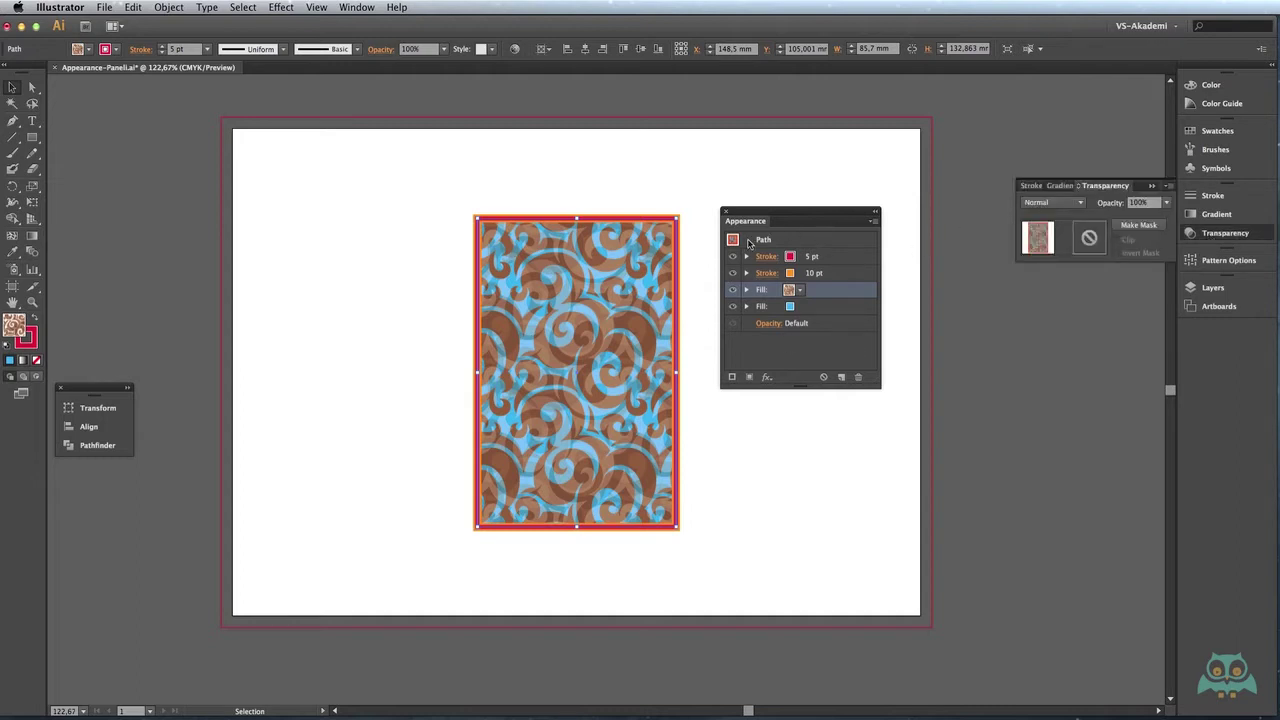
left_click(768, 324)
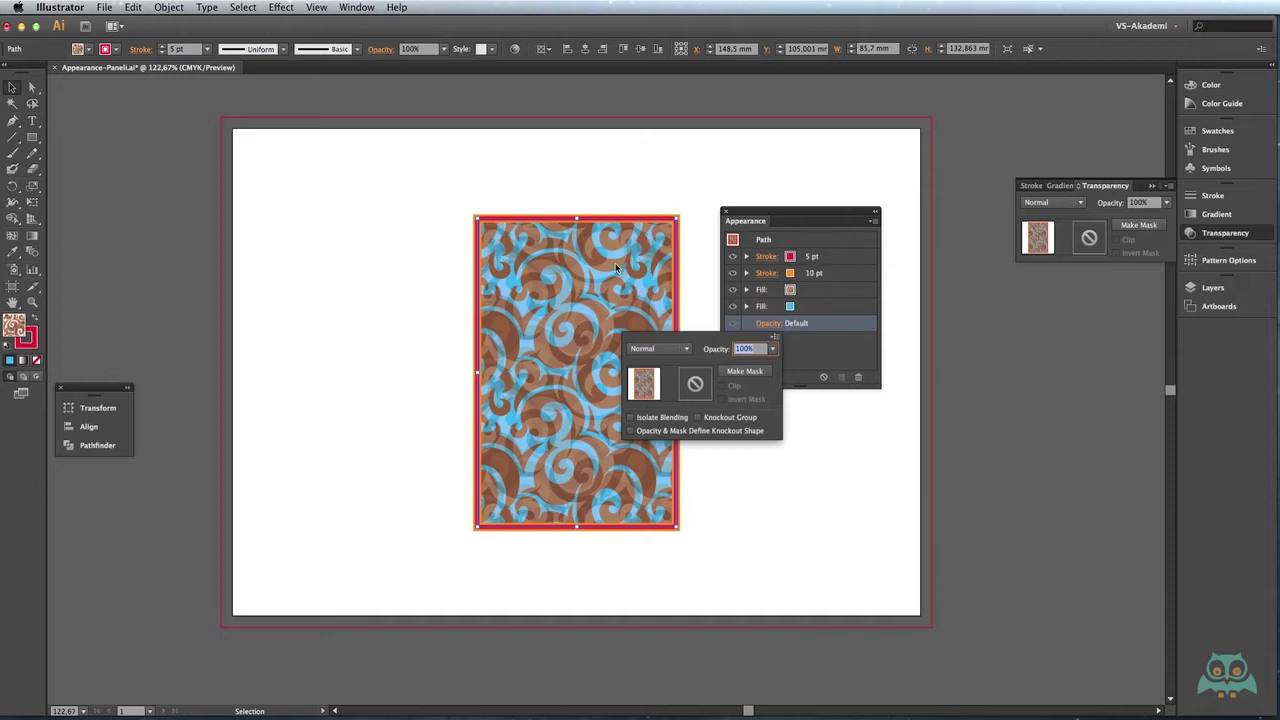
left_click(820, 360)
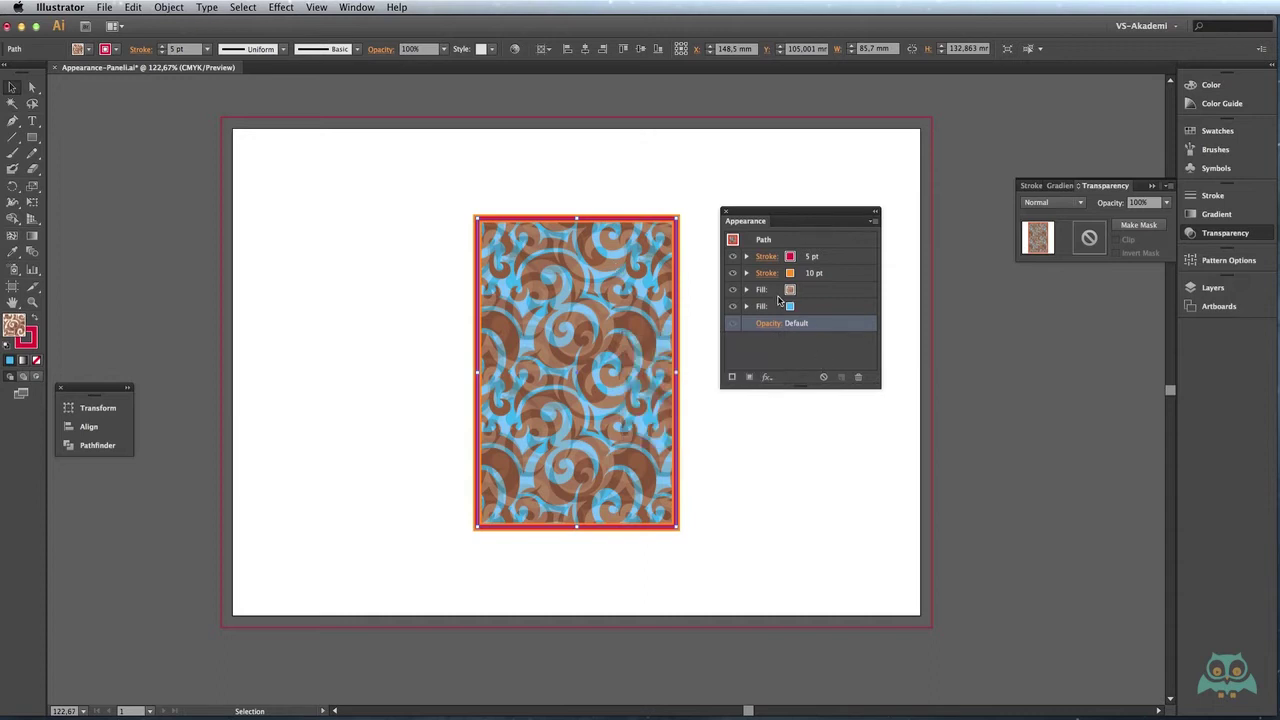
Step: Expand the Pompadour pattern fill in the appearance stack and set only that fill's opacity to 50%
left_click(812, 290)
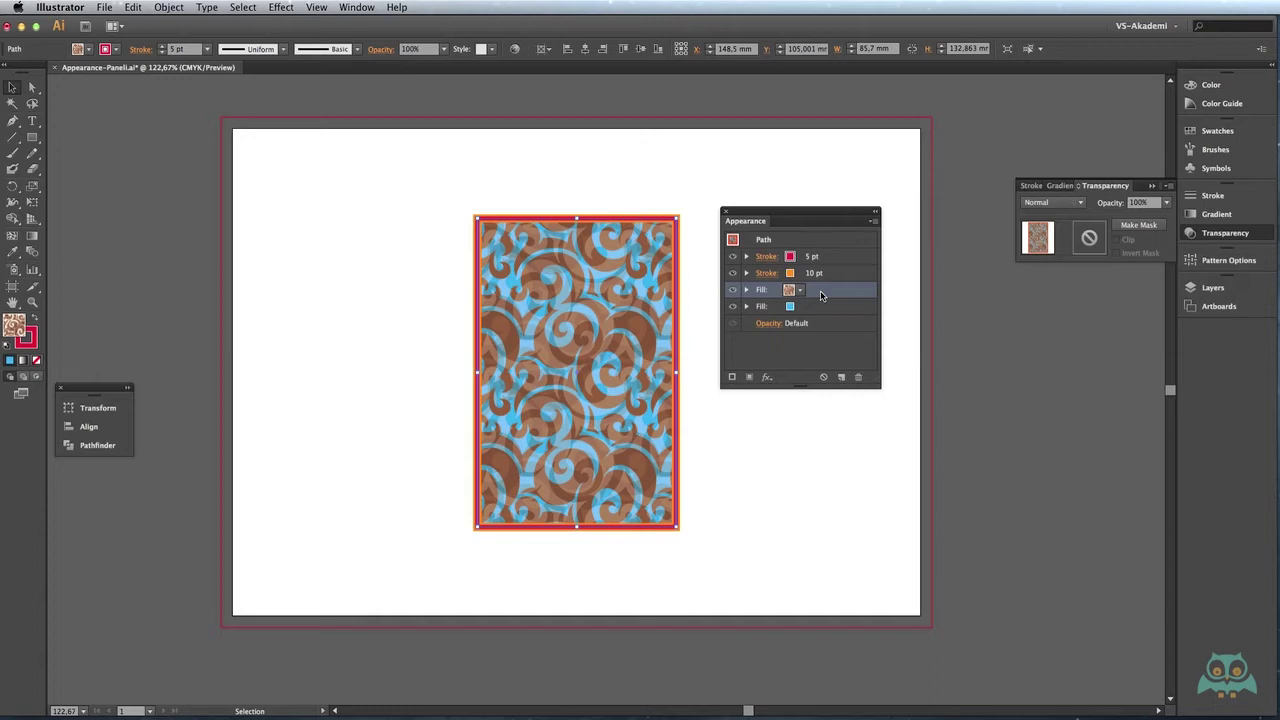
left_click(746, 290)
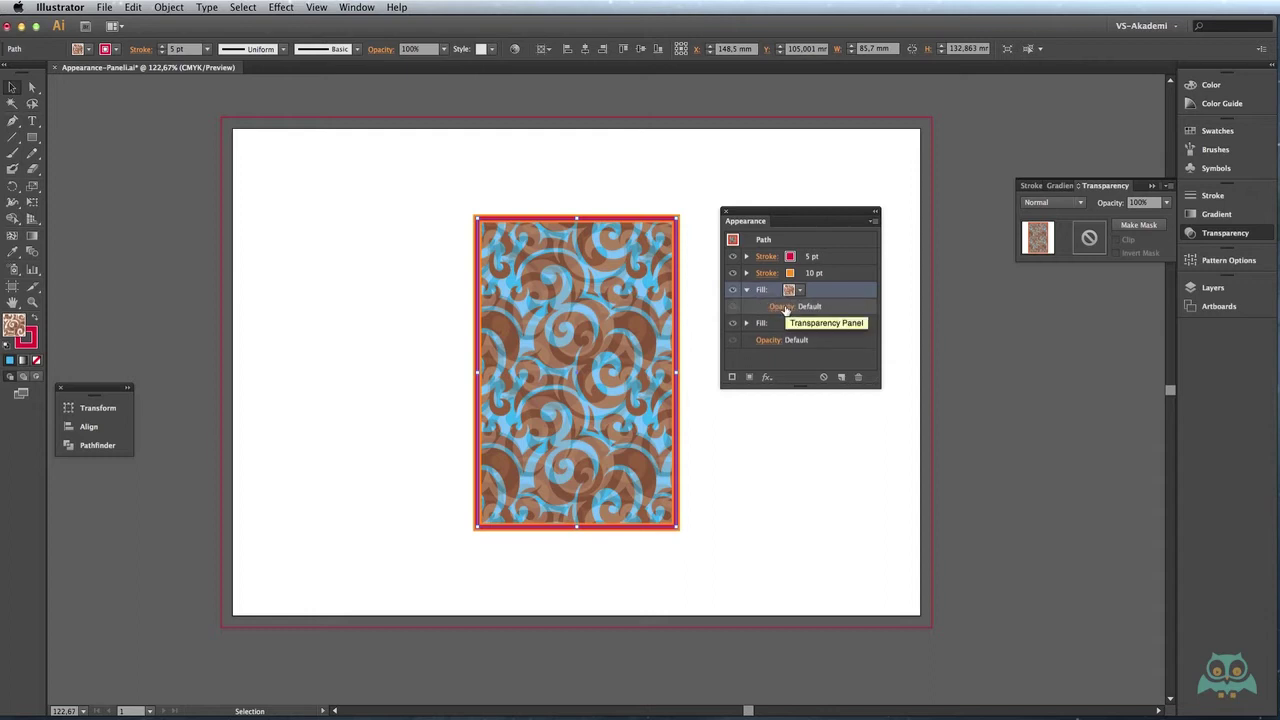
left_click(785, 308)
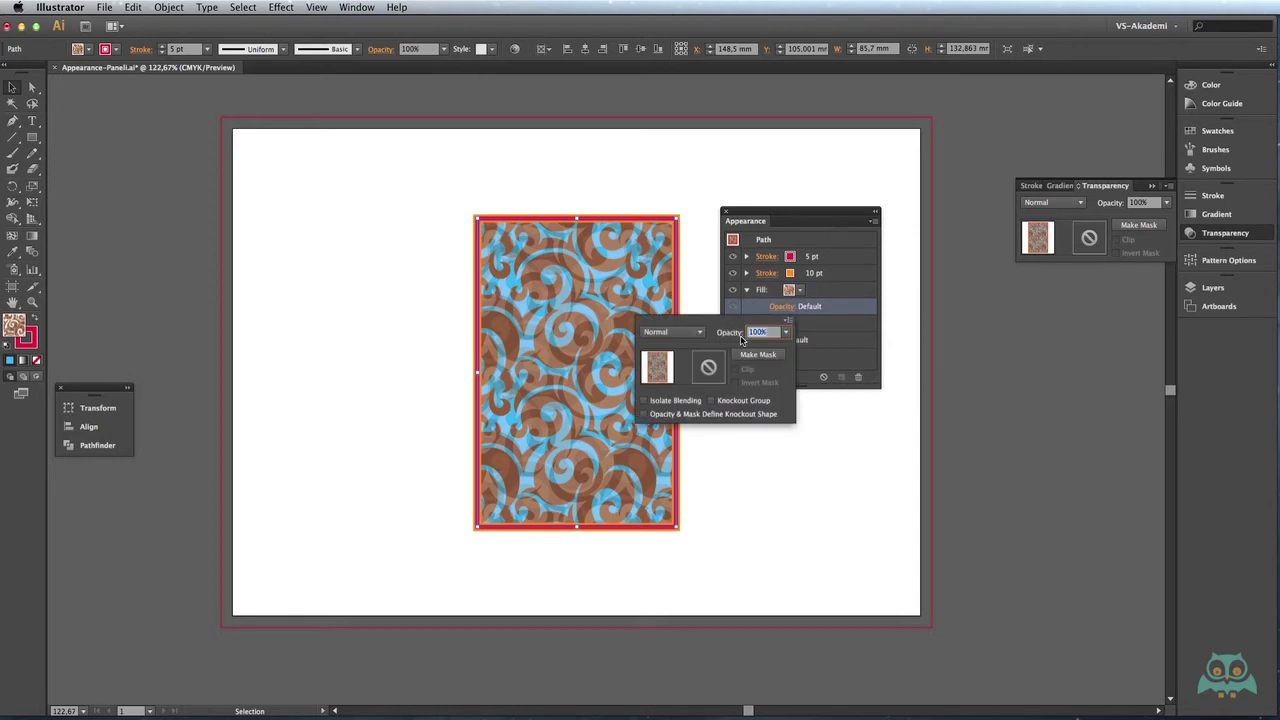
left_click(785, 334)
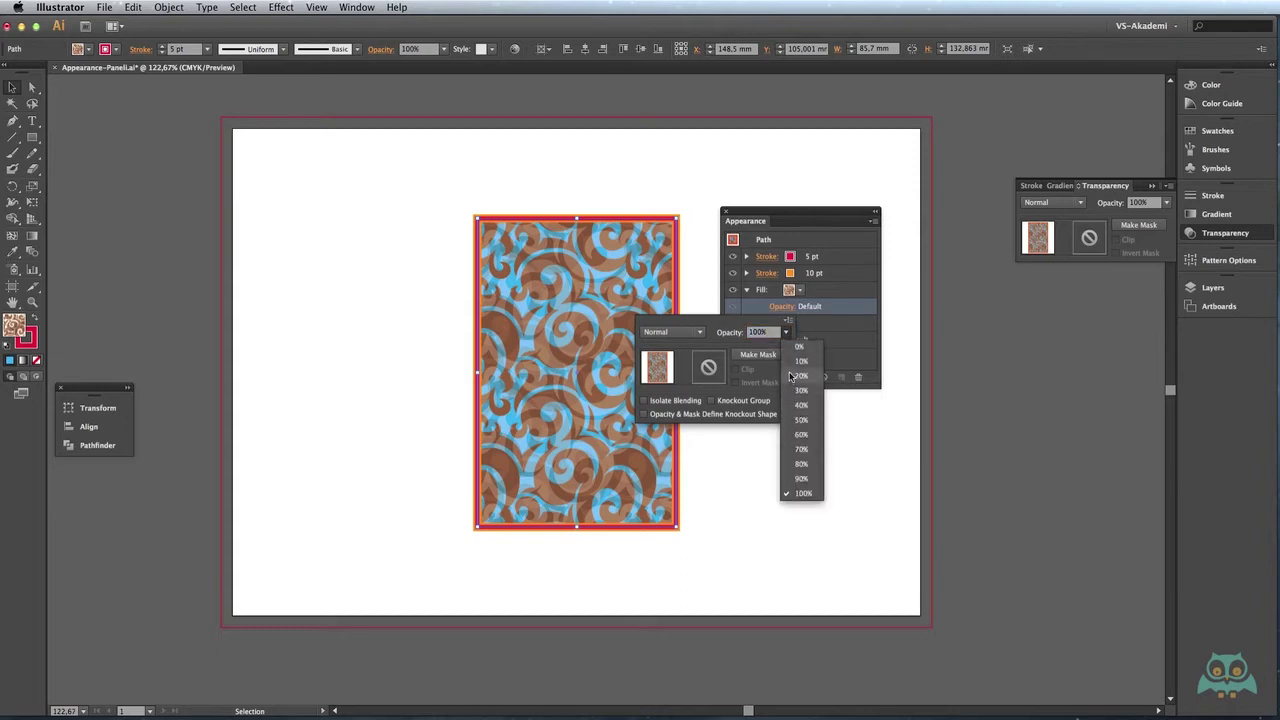
left_click(766, 332)
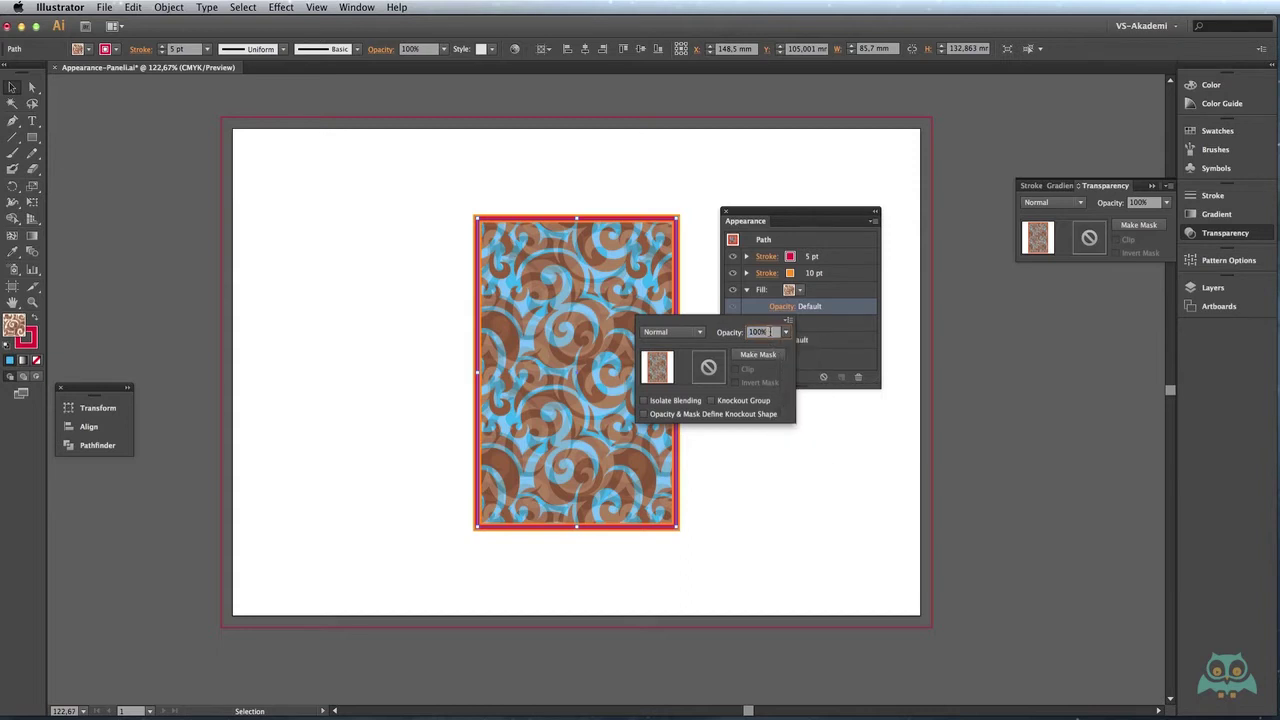
left_click_drag(770, 332, 746, 332)
left_click(786, 332)
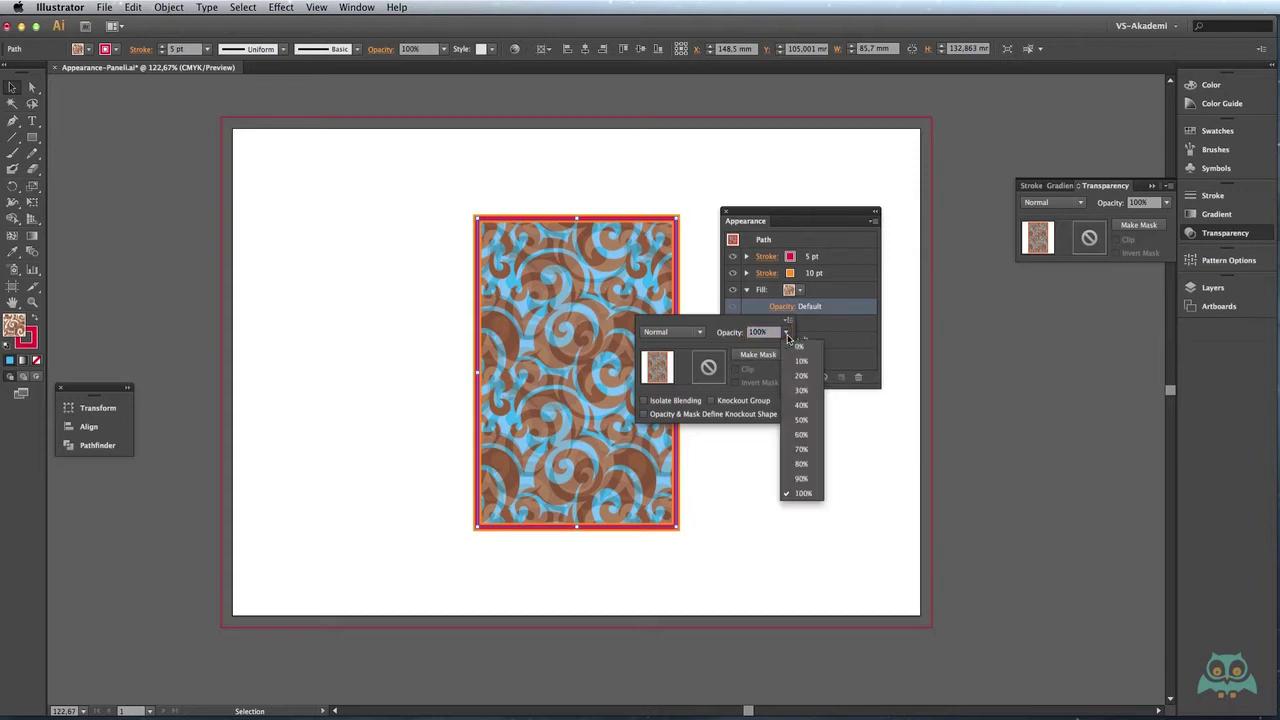
left_click(797, 421)
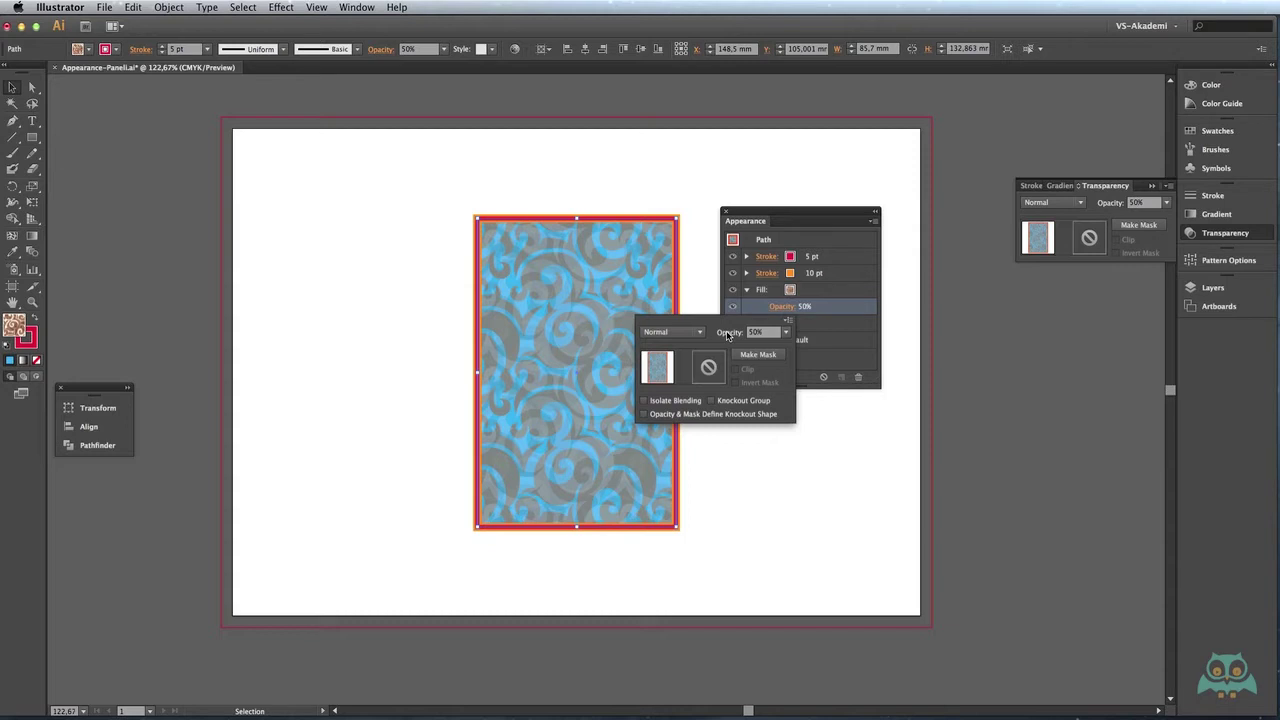
left_click(822, 330)
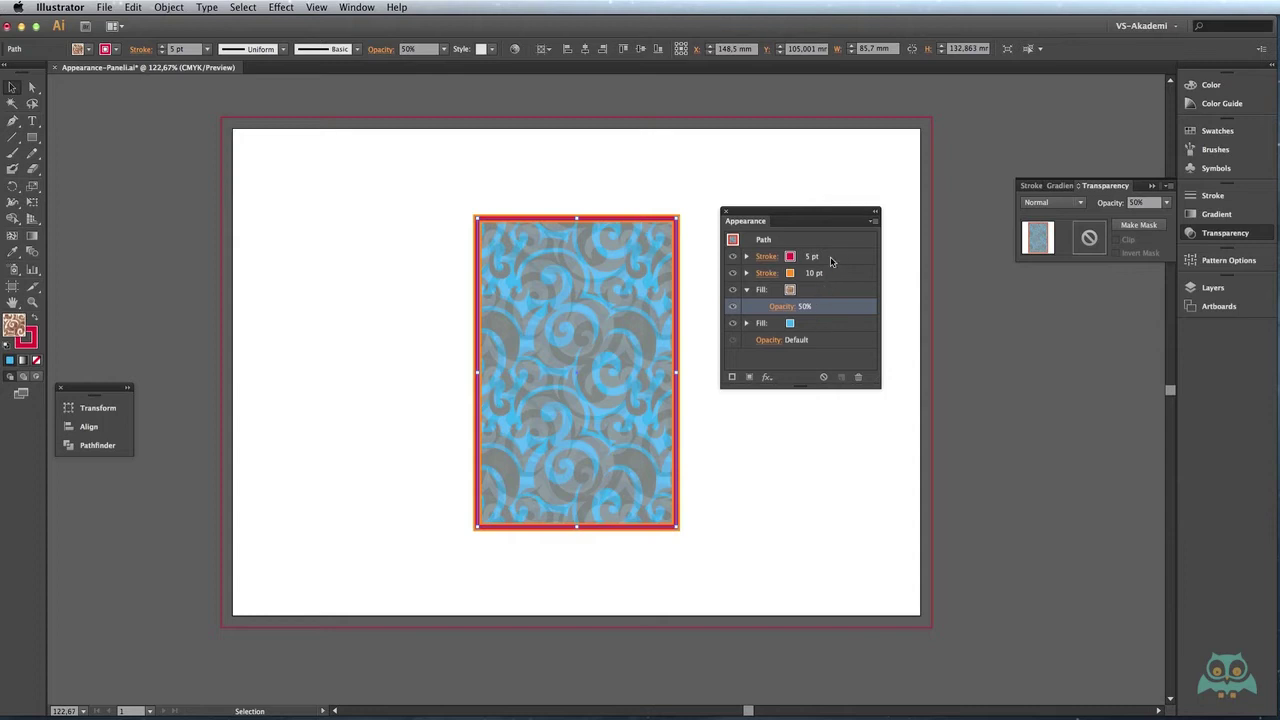
Step: Delete the crimson 5 pt stroke from the rectangle's appearance
left_click(868, 260)
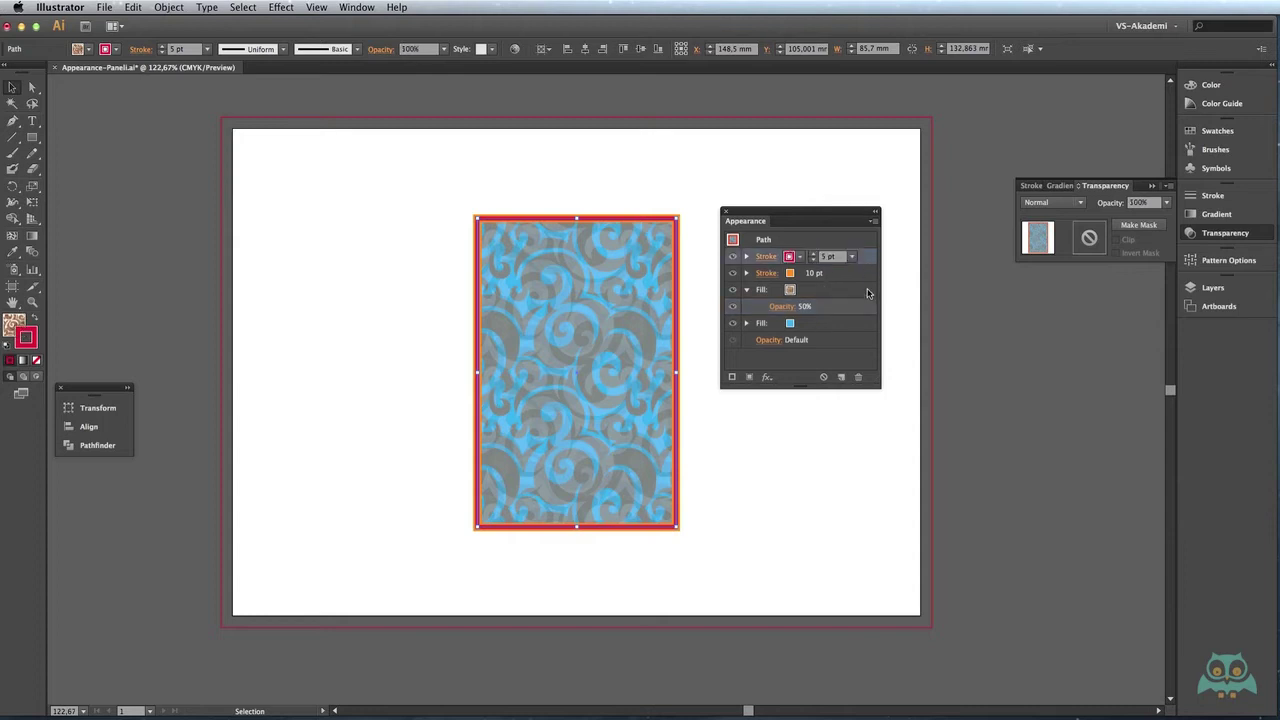
left_click(859, 378)
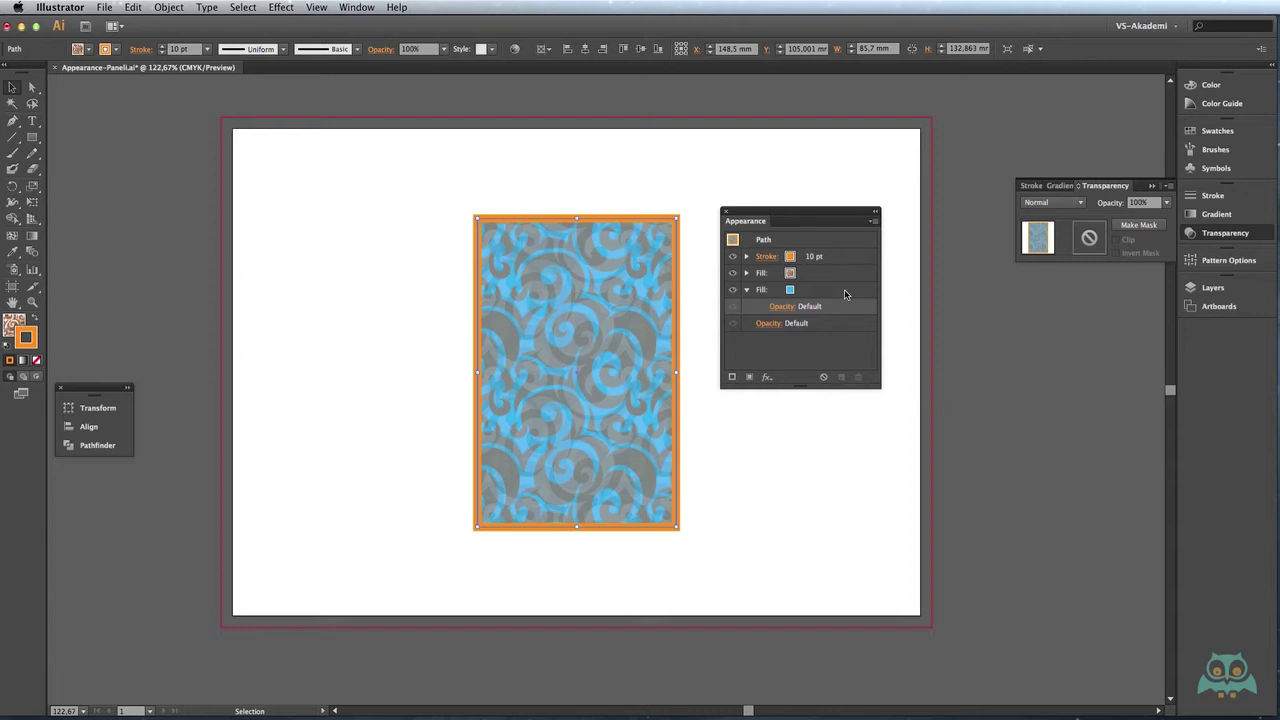
Step: Apply a Drop Shadow effect to the rectangle in Multiply mode with 50% opacity, using the preview
left_click(281, 7)
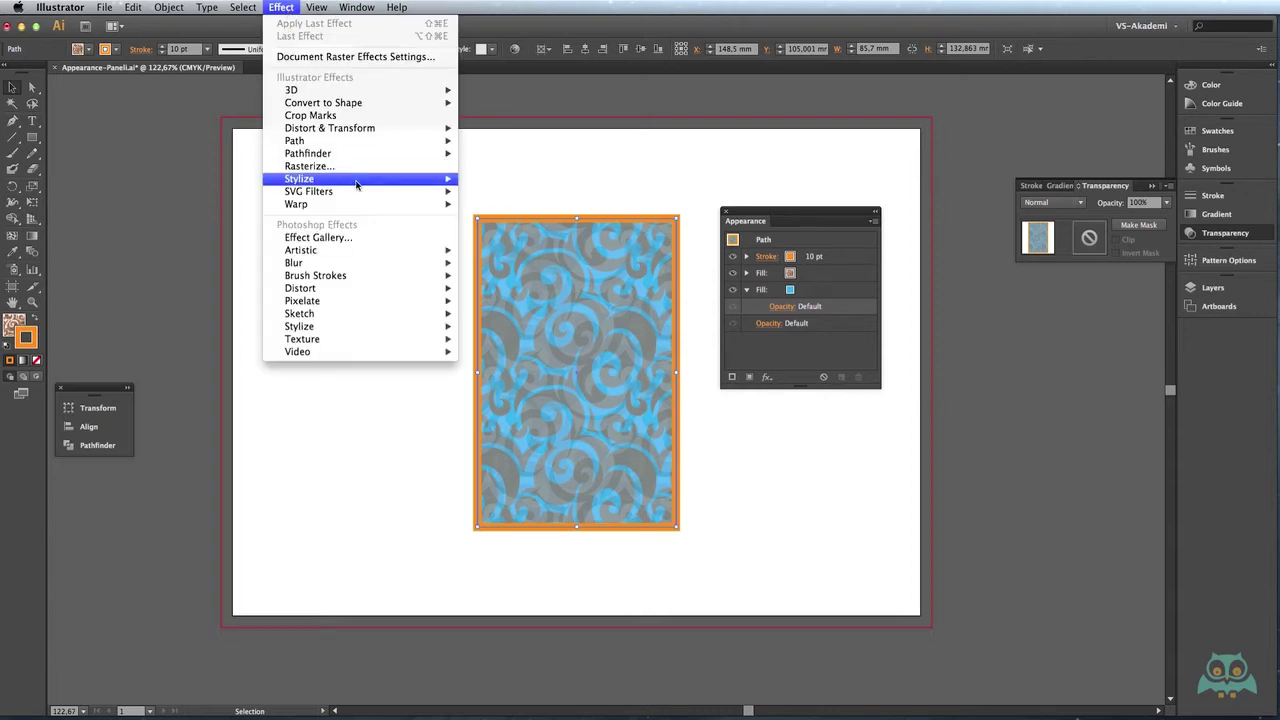
mouse_move(388, 180)
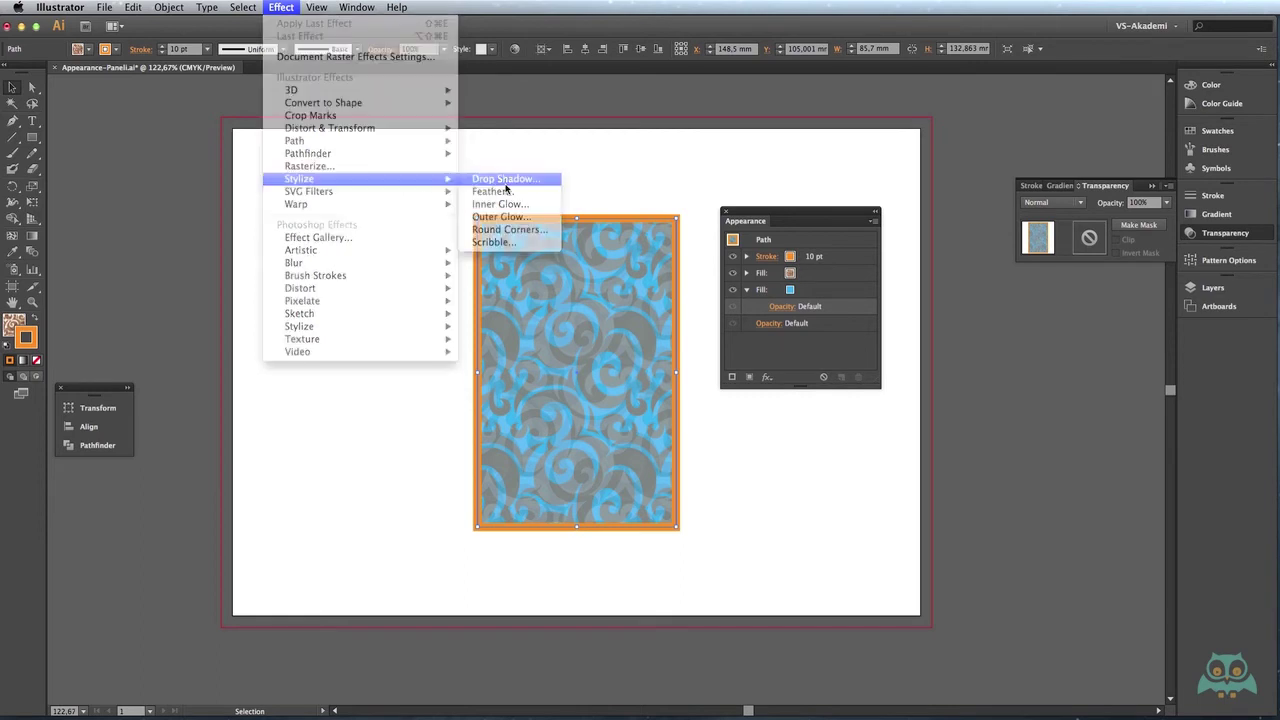
left_click(505, 184)
left_click_drag(312, 361, 379, 133)
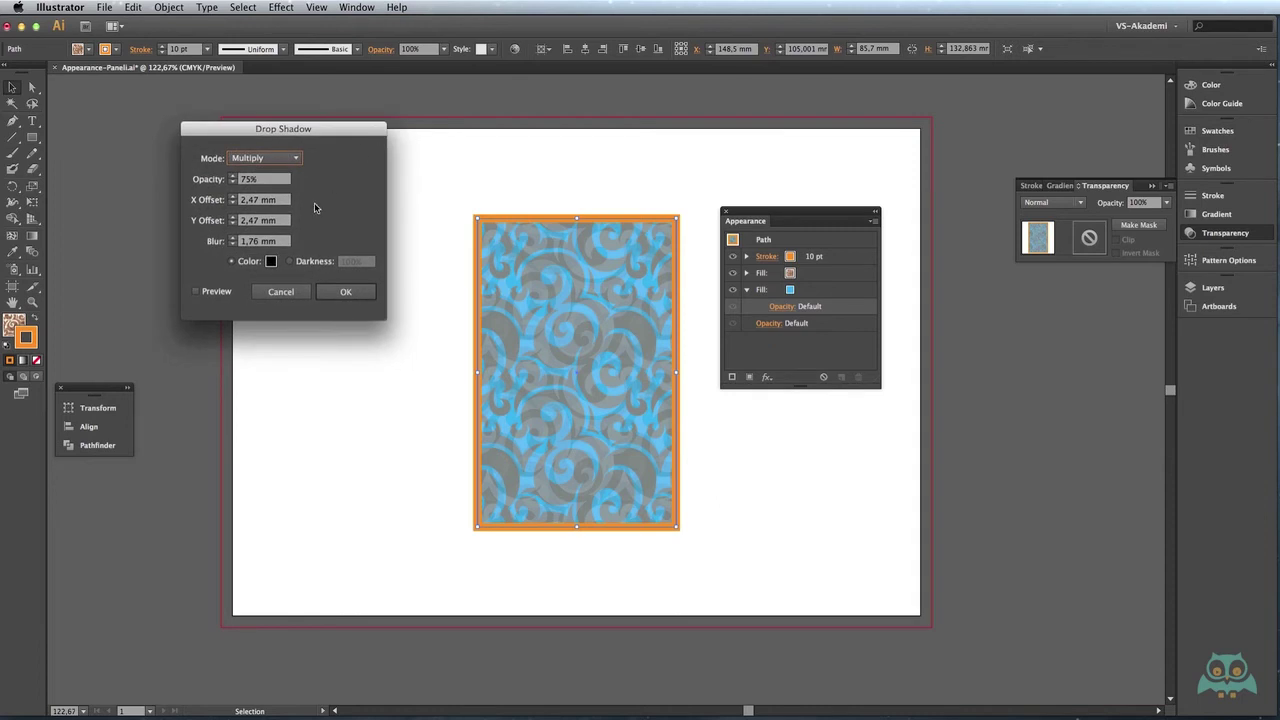
left_click(196, 292)
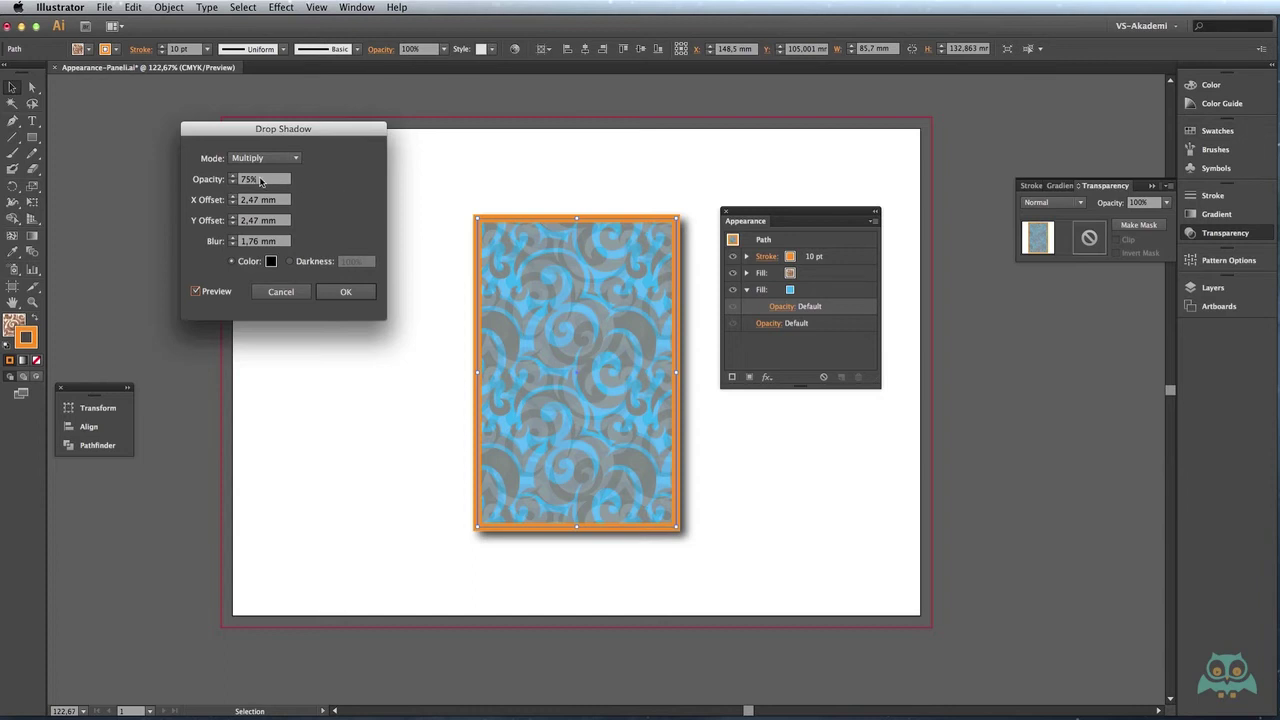
left_click_drag(268, 181, 235, 181)
type("50")
key("Tab")
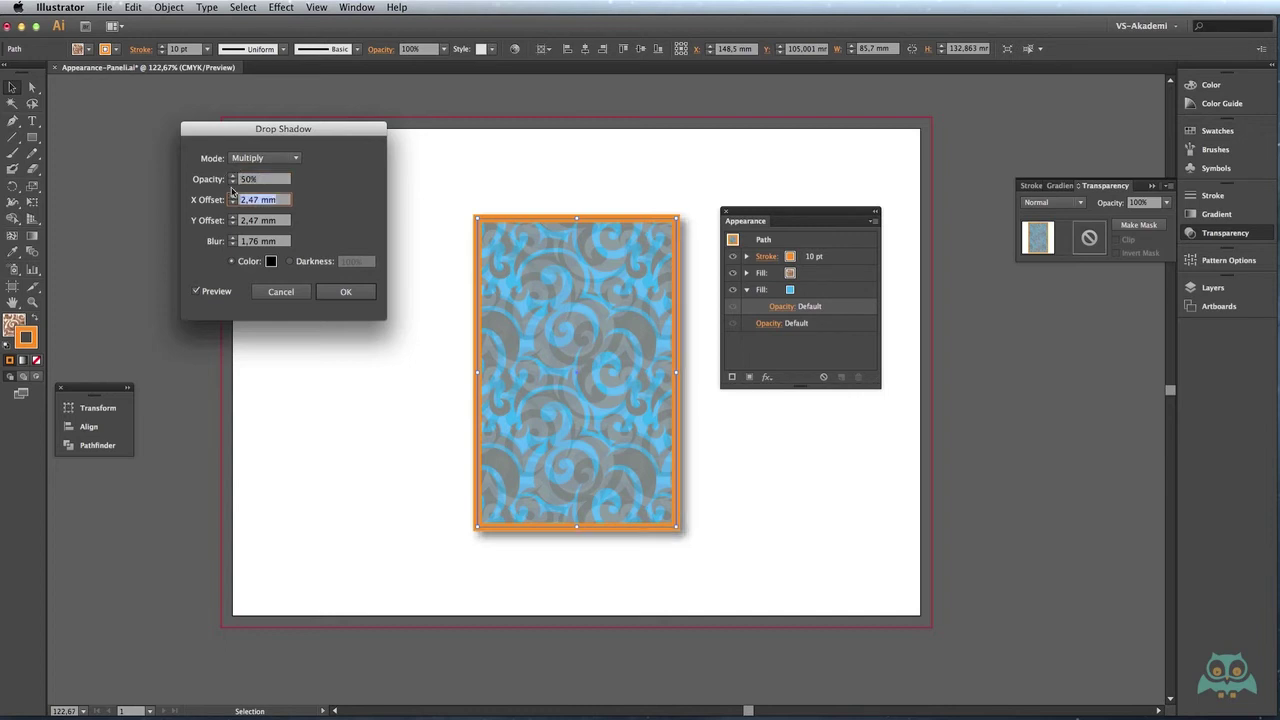
left_click(345, 291)
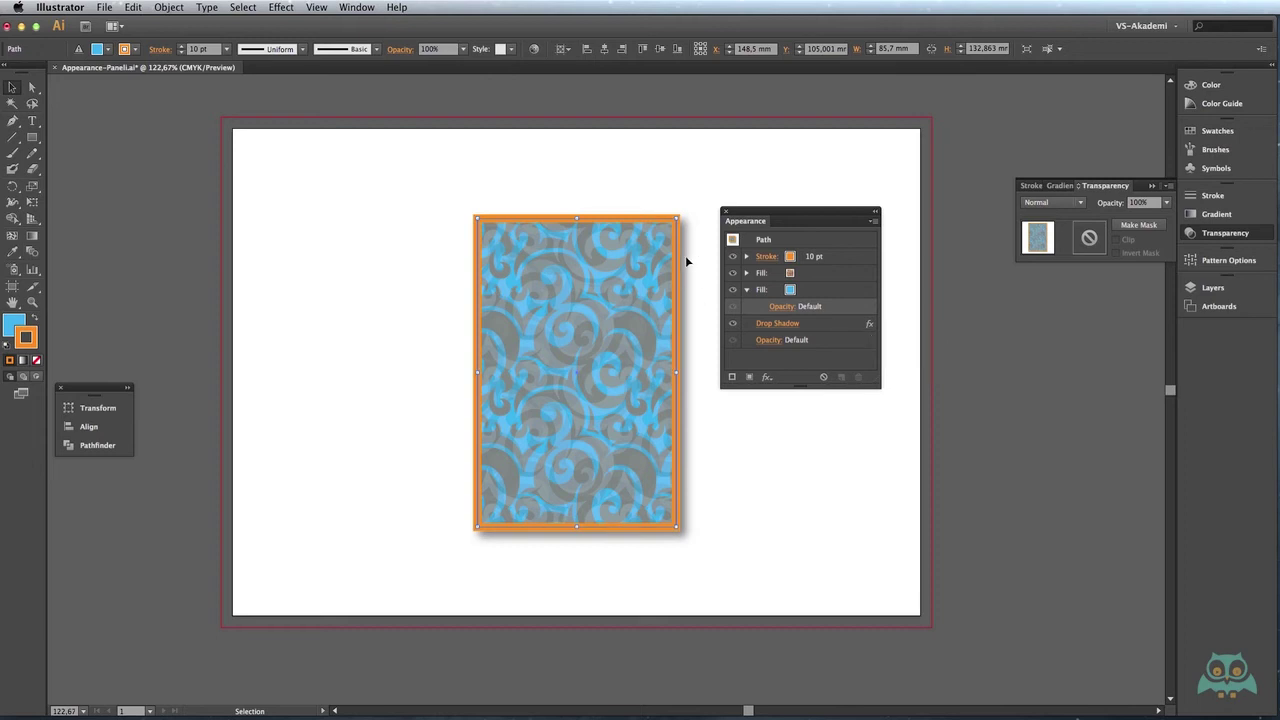
Step: Reopen the applied Drop Shadow, change the shadow color from black to an olive yellow, and hide the effect
double_click(779, 325)
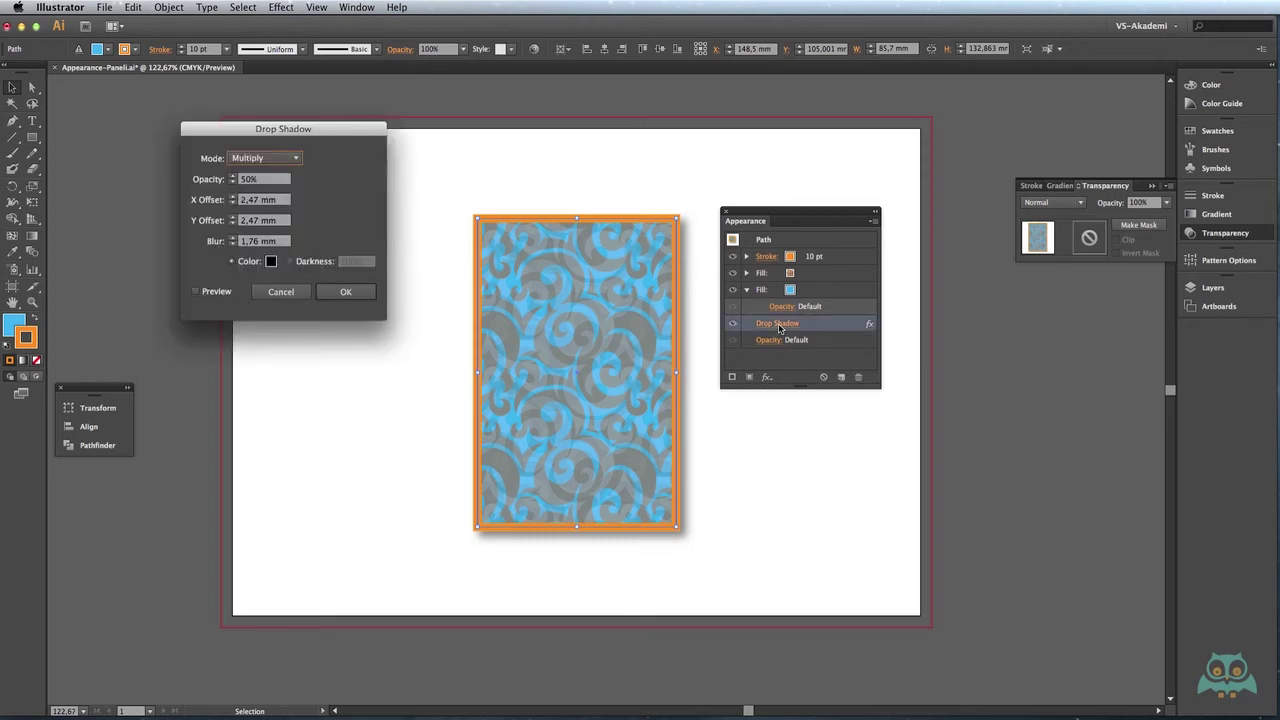
left_click(271, 262)
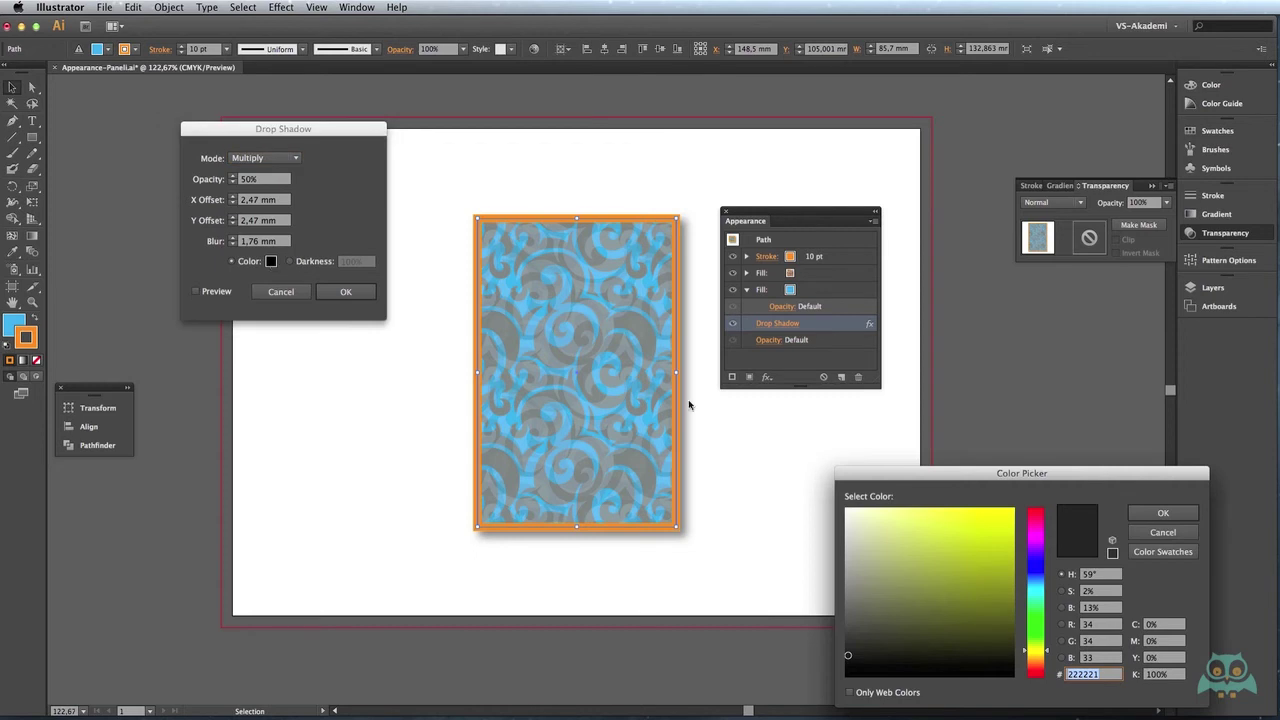
left_click(973, 508)
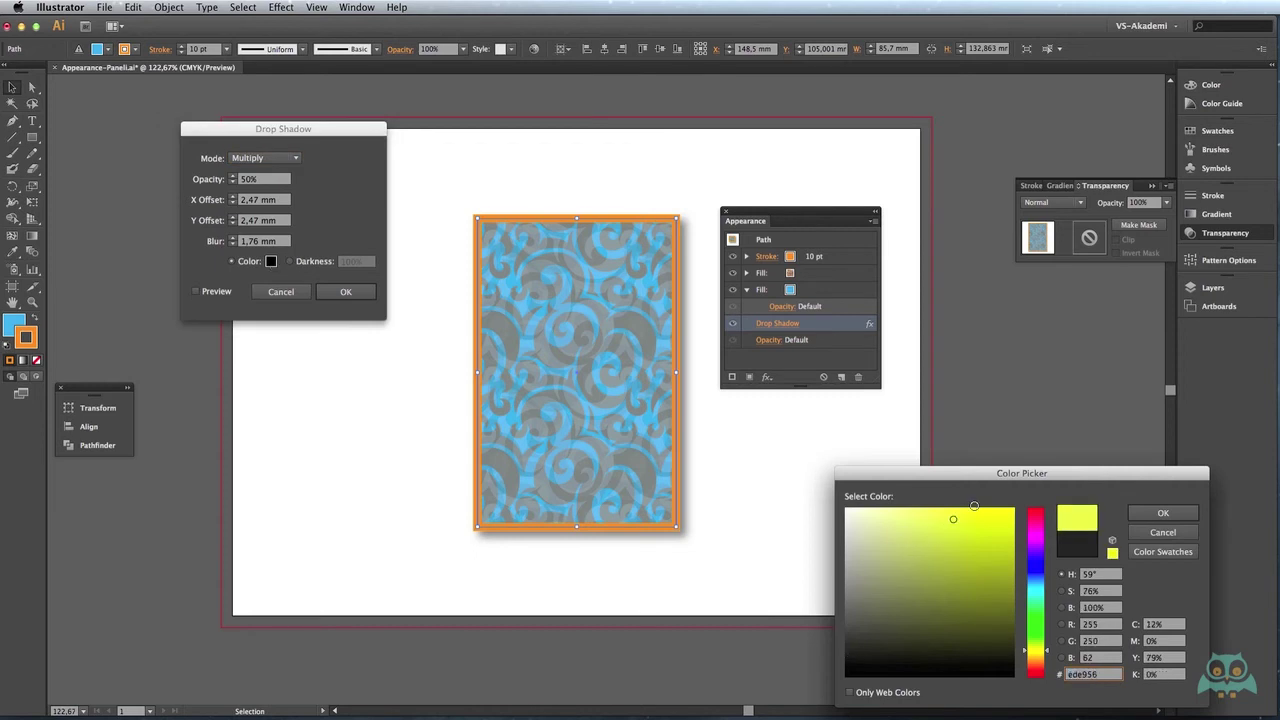
left_click_drag(1011, 560, 1013, 571)
left_click(1145, 512)
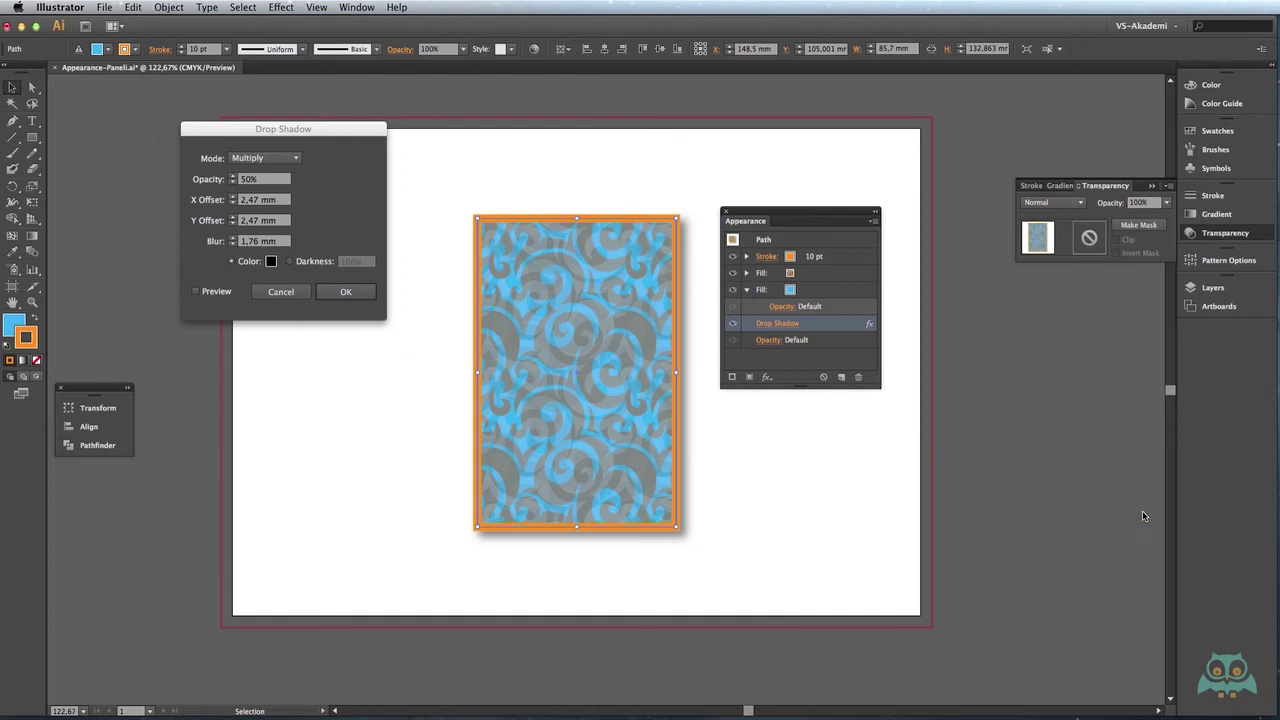
left_click(340, 291)
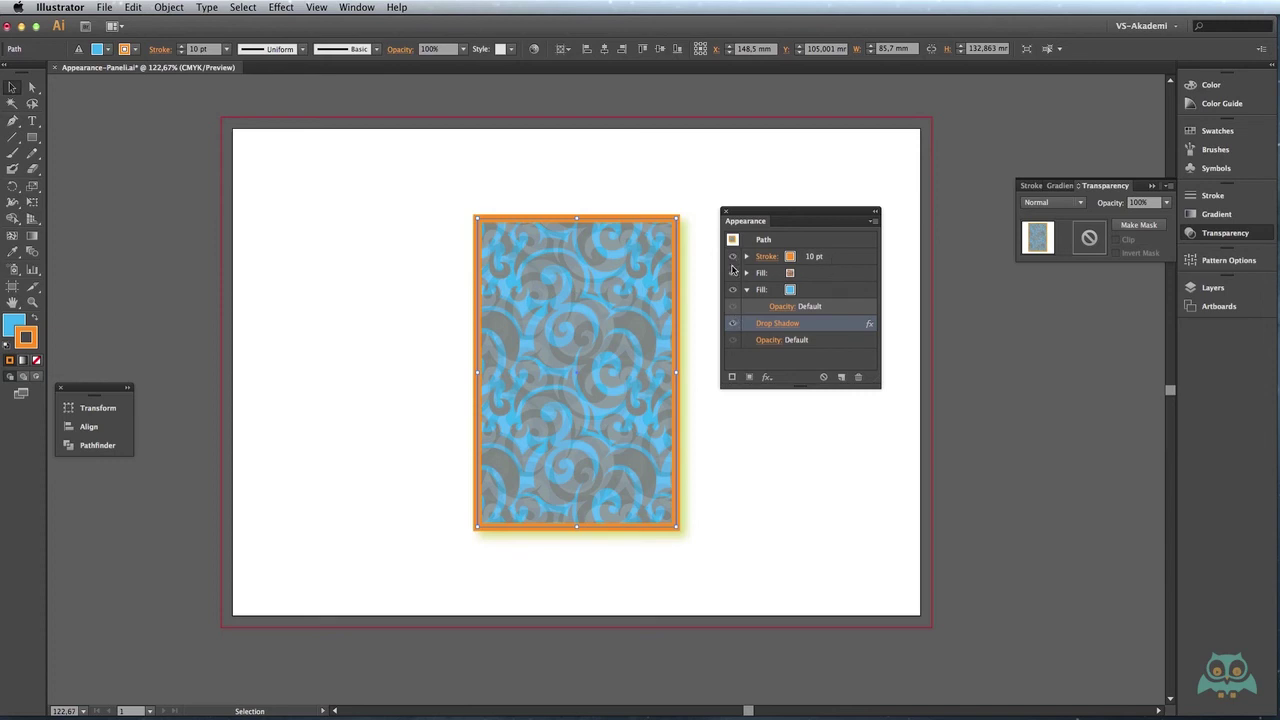
left_click(733, 326)
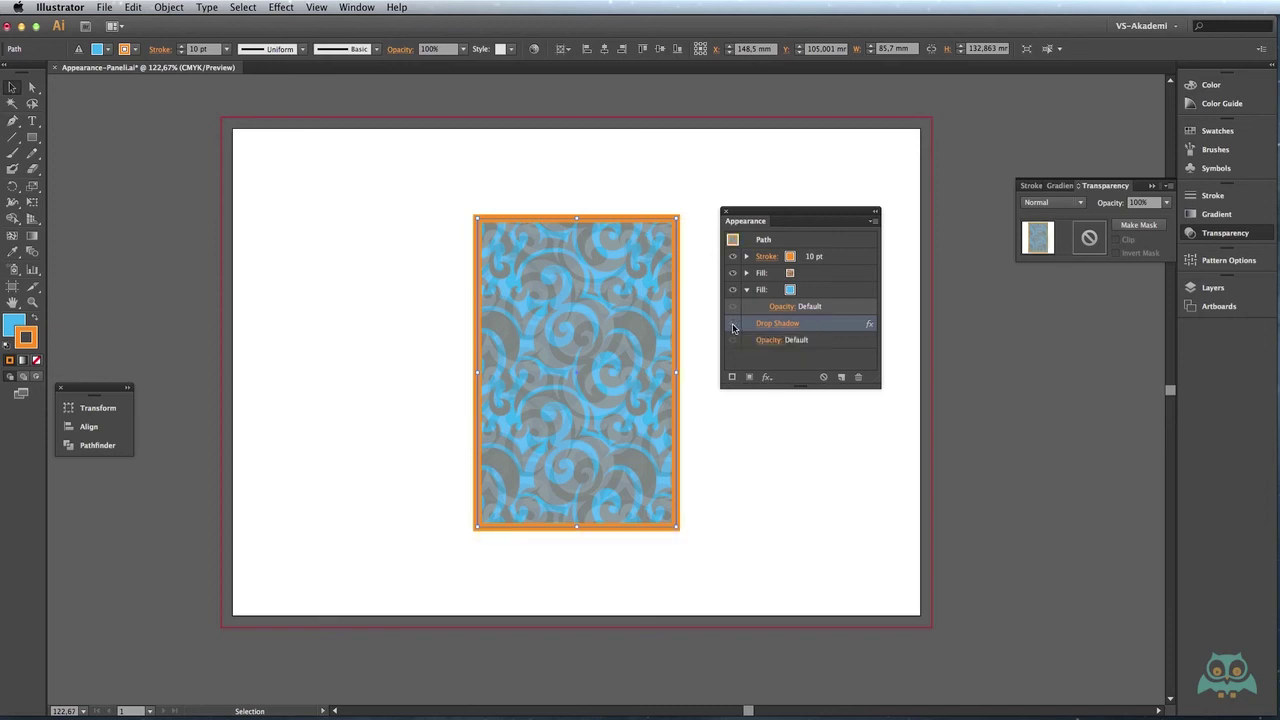